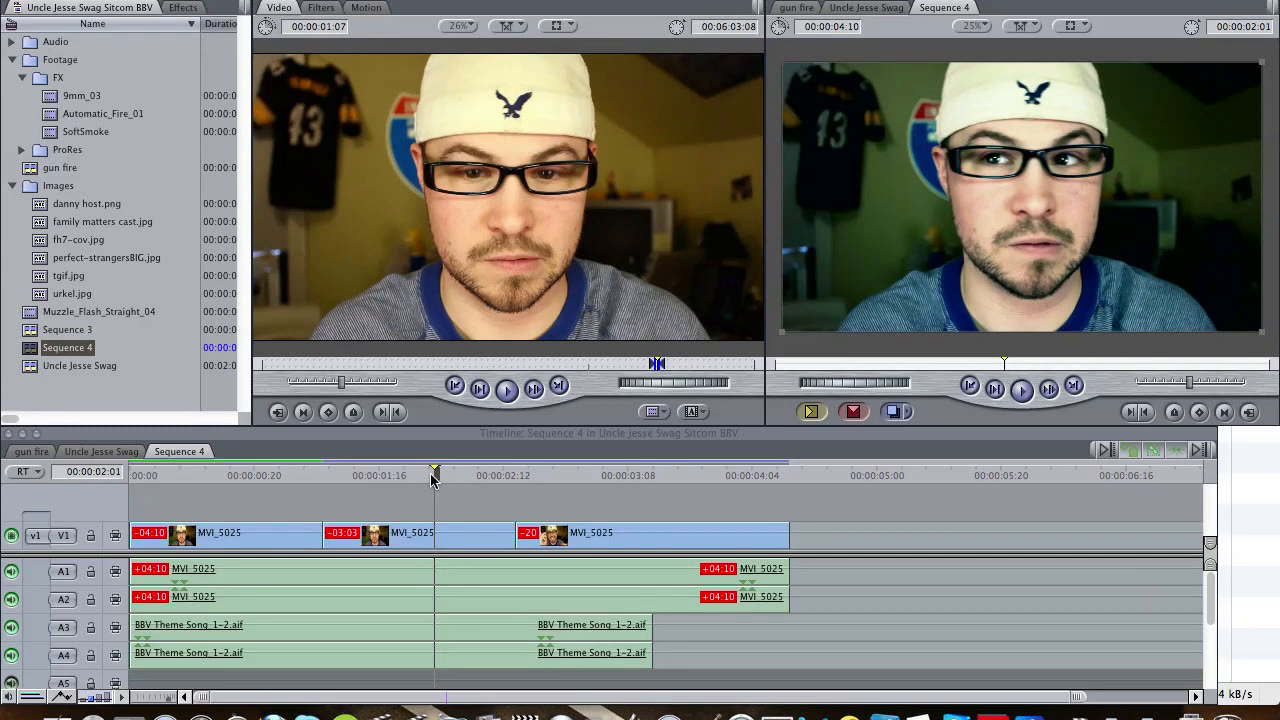
# - Scrub through Sequence 4 to compare the graded middle clip with the ungraded opening clip
pyautogui.press('space')
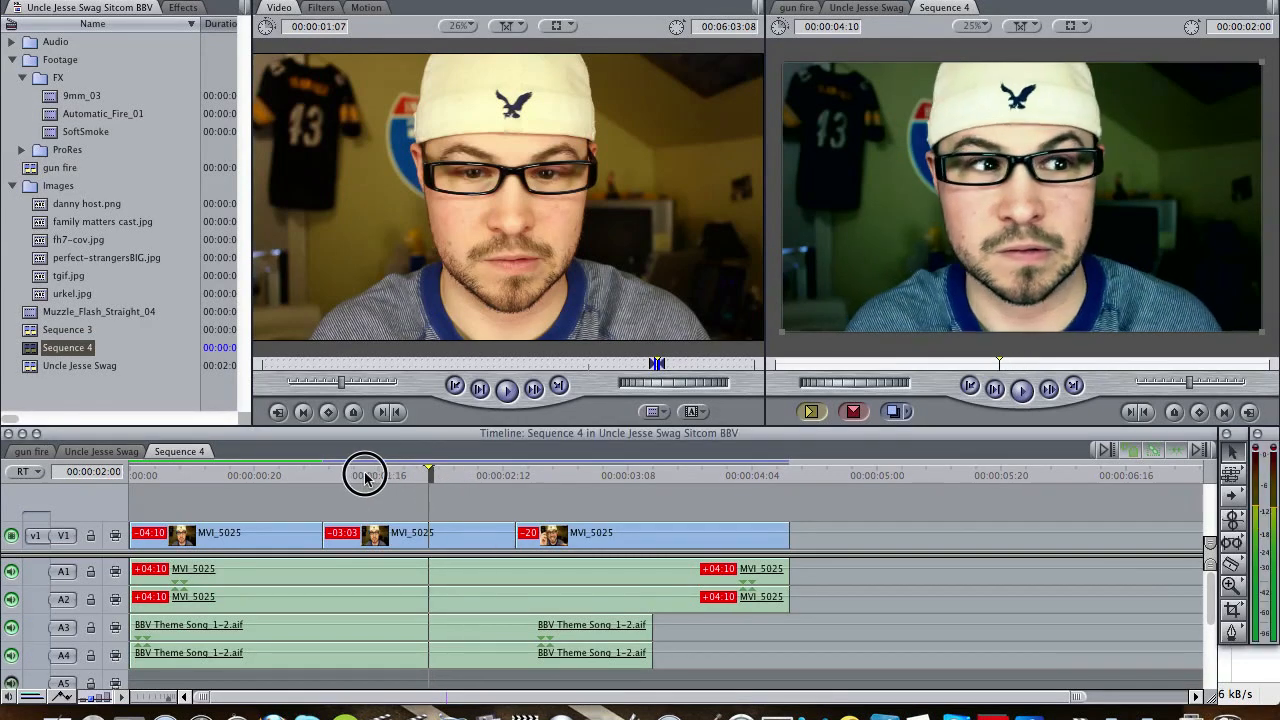
pyautogui.click(463, 473)
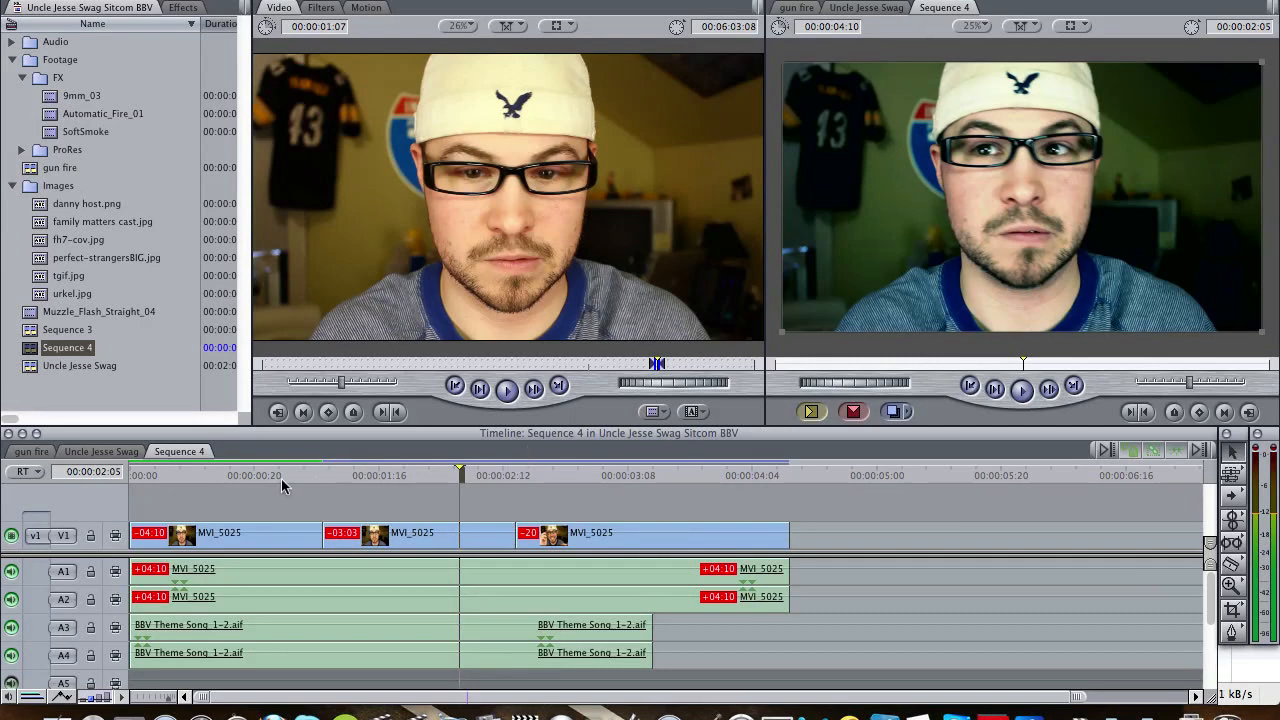
pyautogui.click(247, 476)
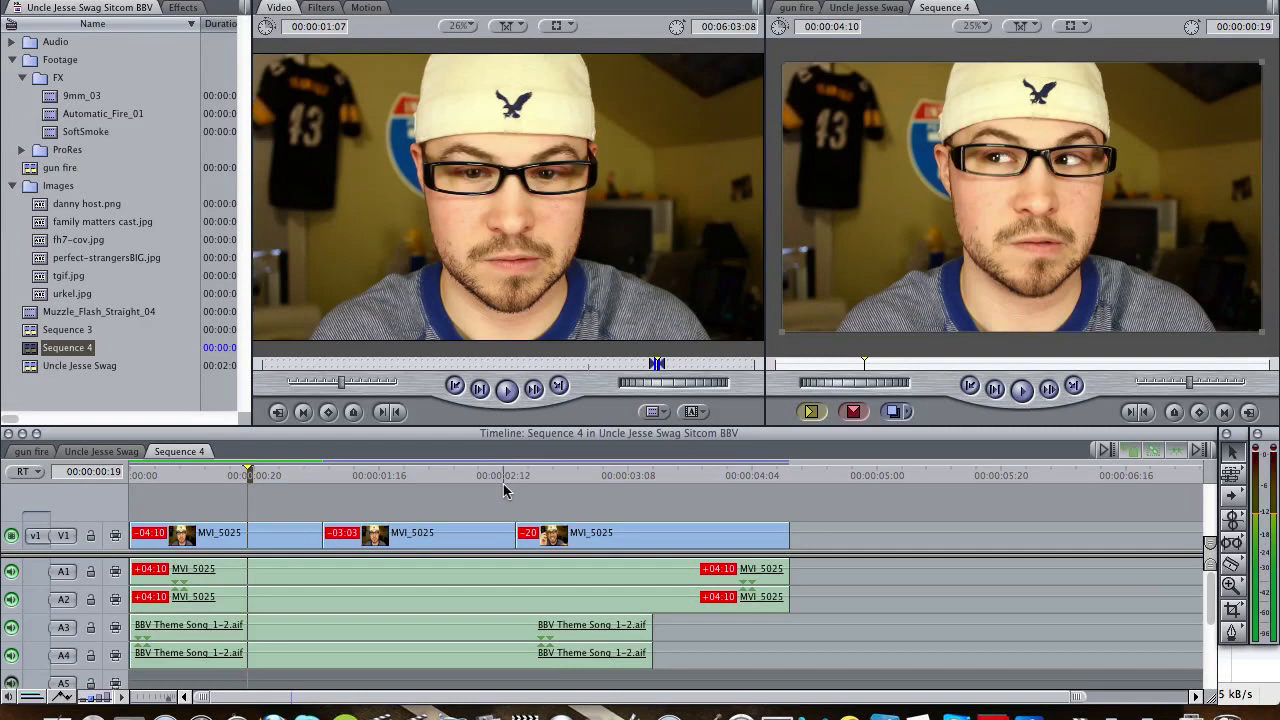
pyautogui.click(206, 474)
pyautogui.click(226, 475)
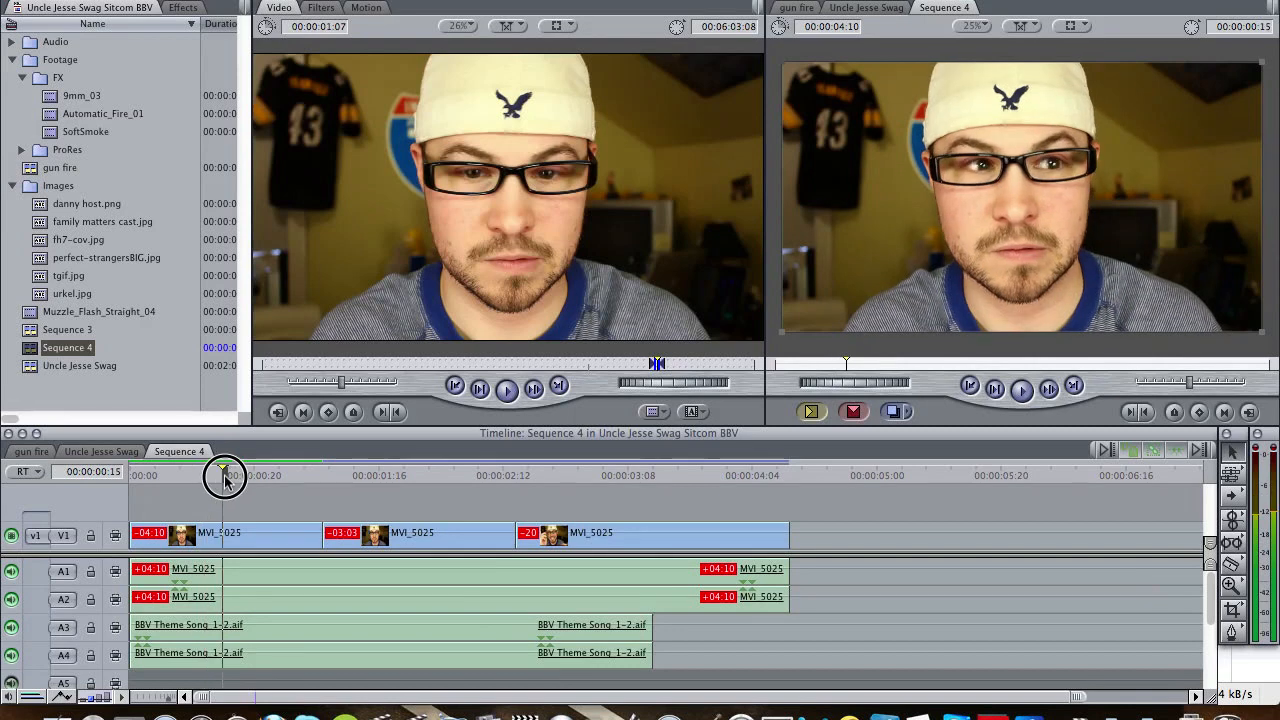
pyautogui.click(230, 476)
pyautogui.moveTo(230, 476); pyautogui.dragTo(218, 477)
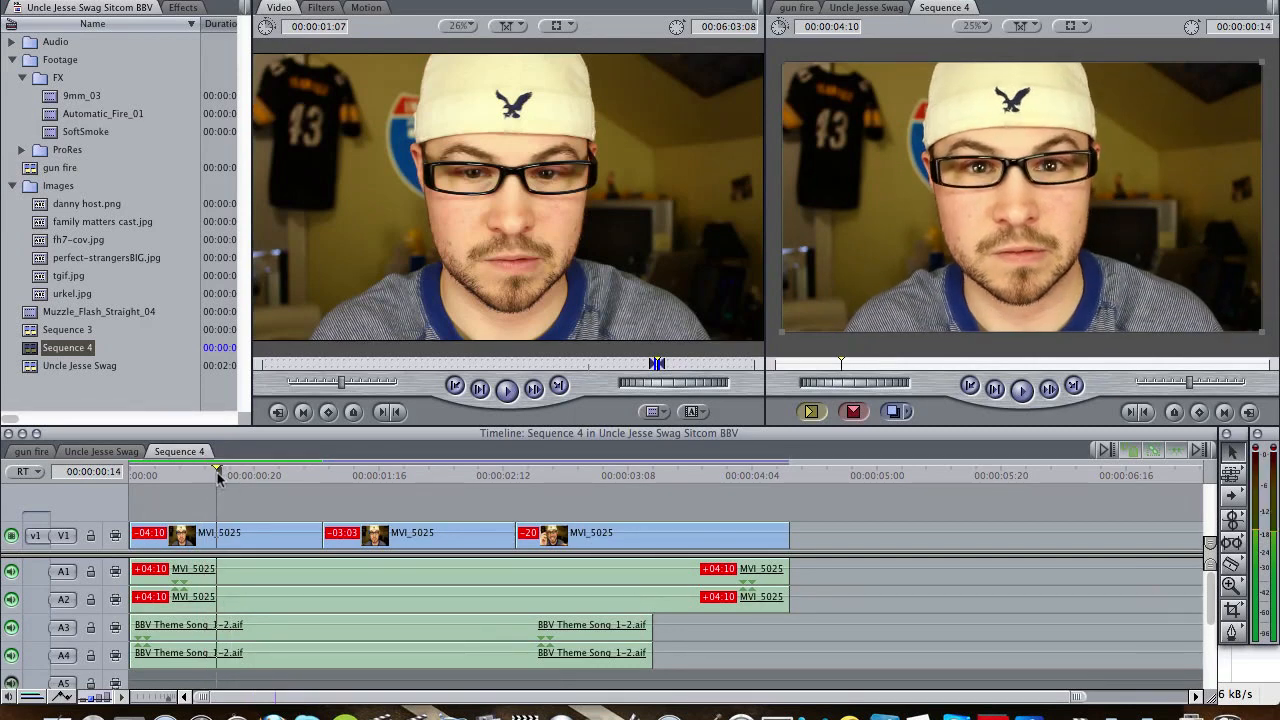
pyautogui.click(235, 476)
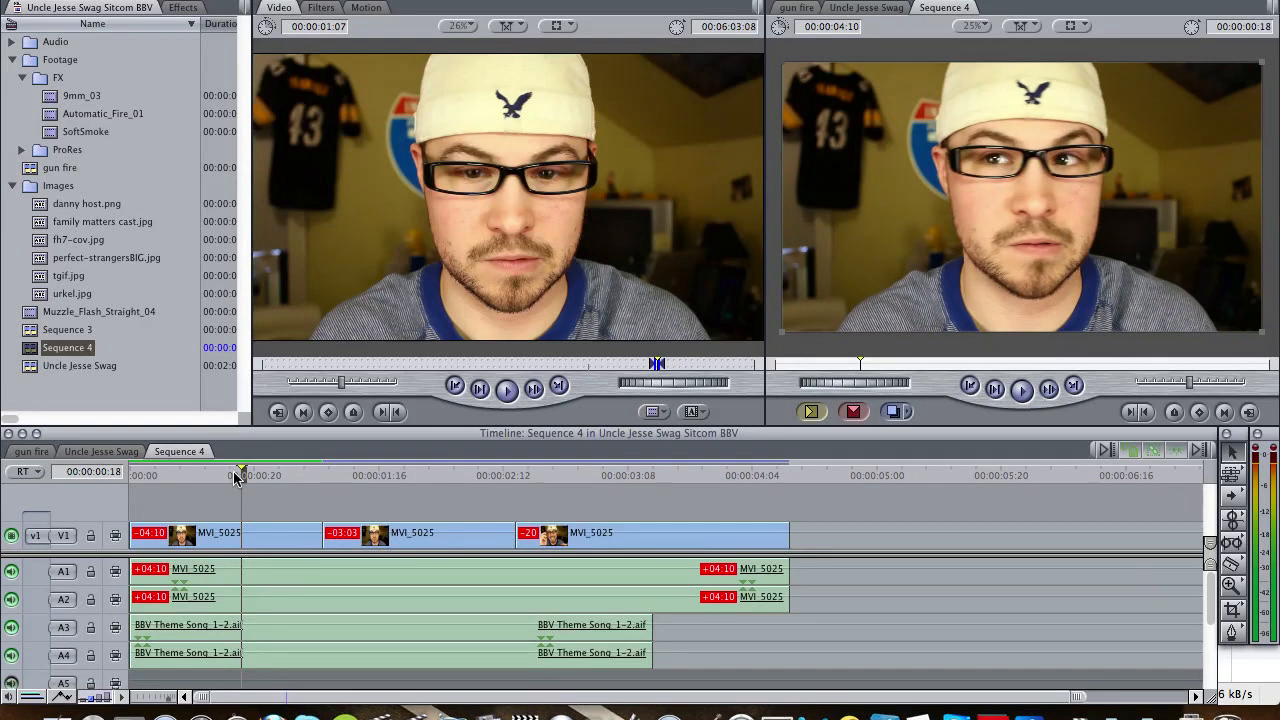
pyautogui.click(249, 477)
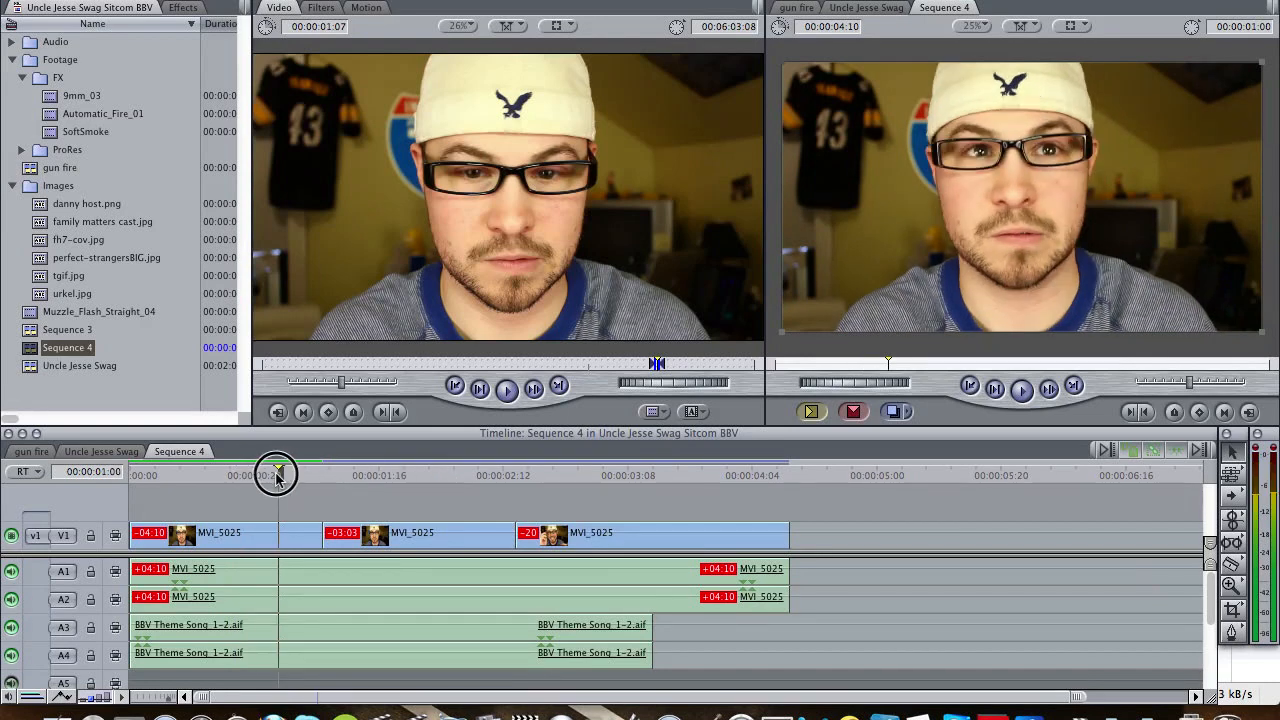
pyautogui.click(256, 481)
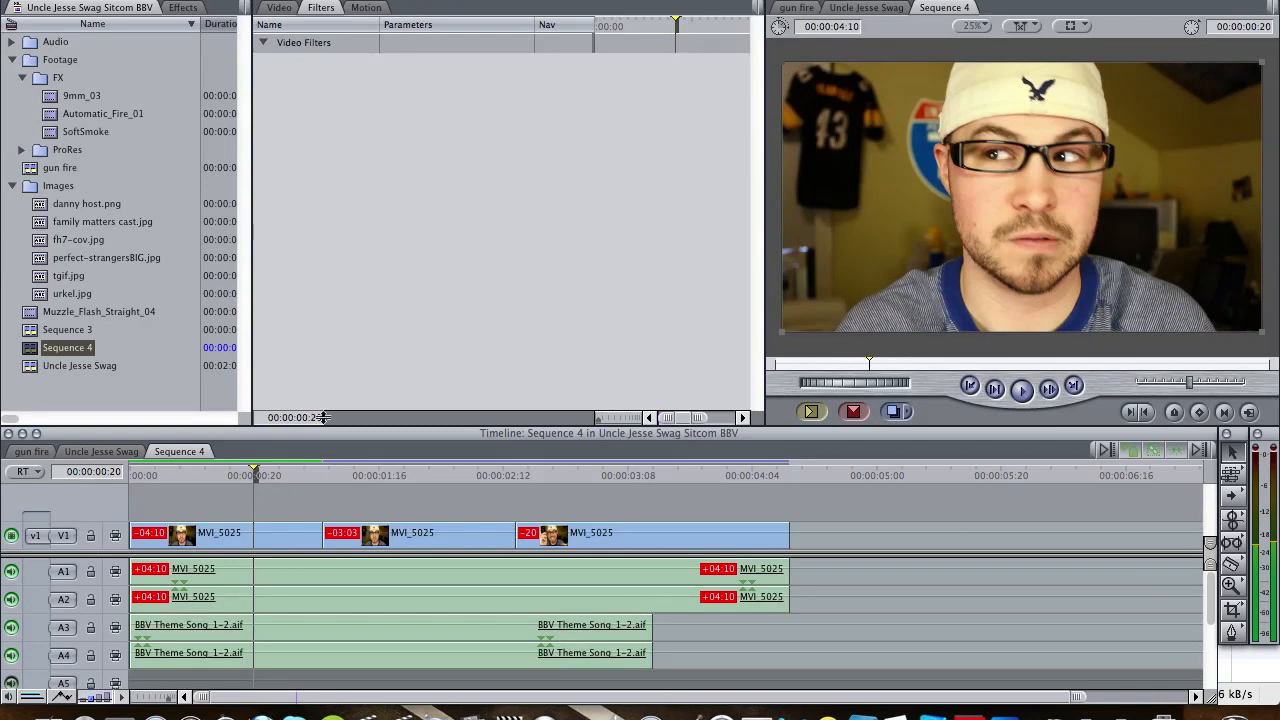
# - Apply the Color Corrector 3-way filter to the first MVI_5025 clip and show its visual colour wheels
pyautogui.doubleClick(226, 543)
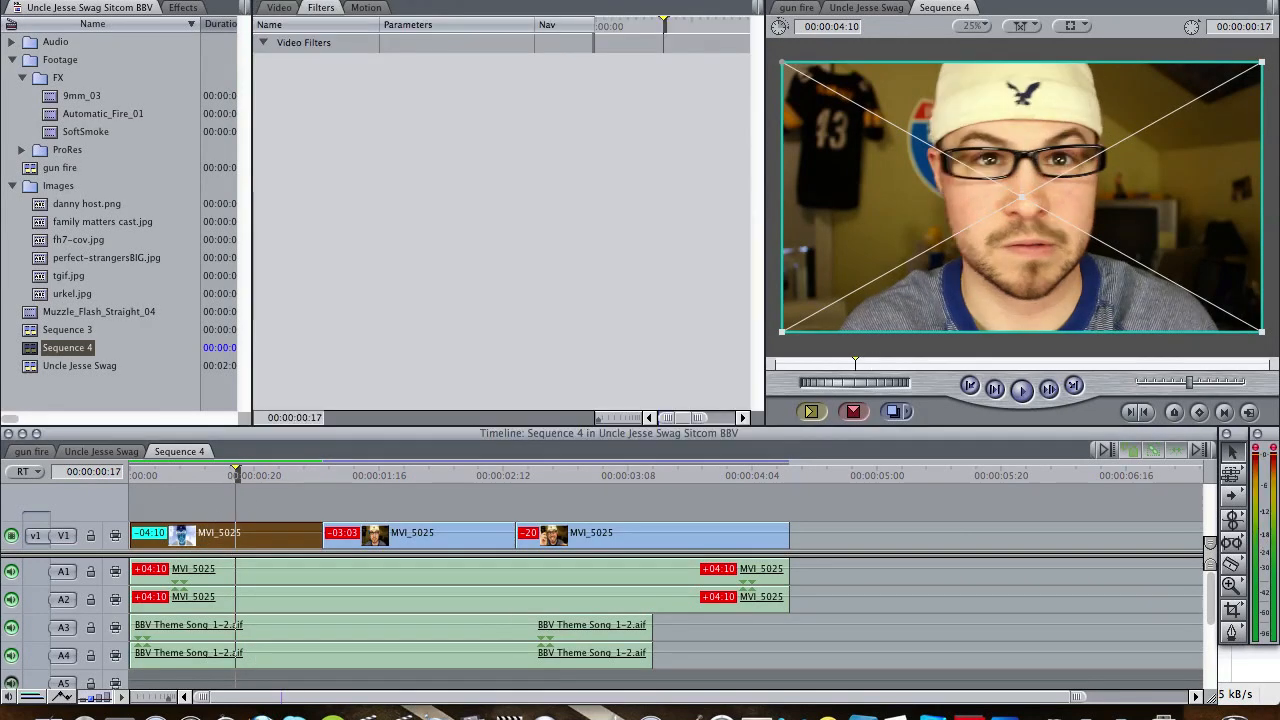
pyautogui.click(520, 1)
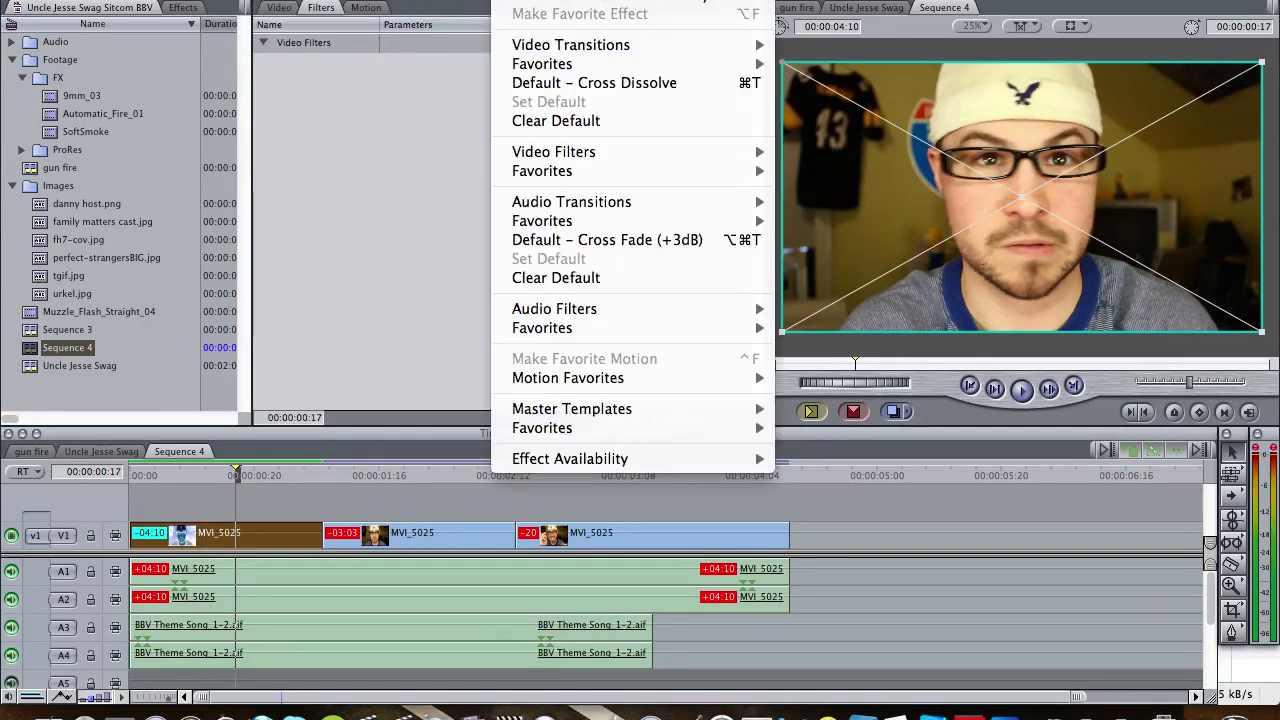
pyautogui.moveTo(640, 152)
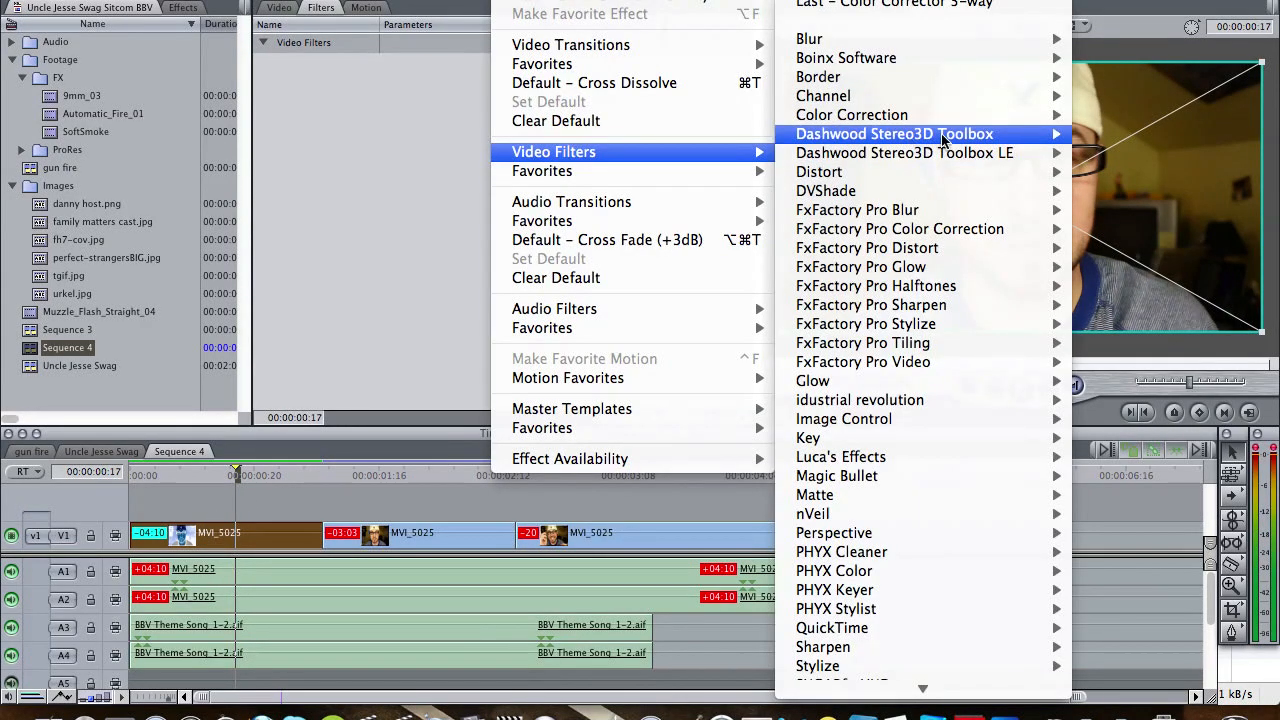
pyautogui.moveTo(945, 118)
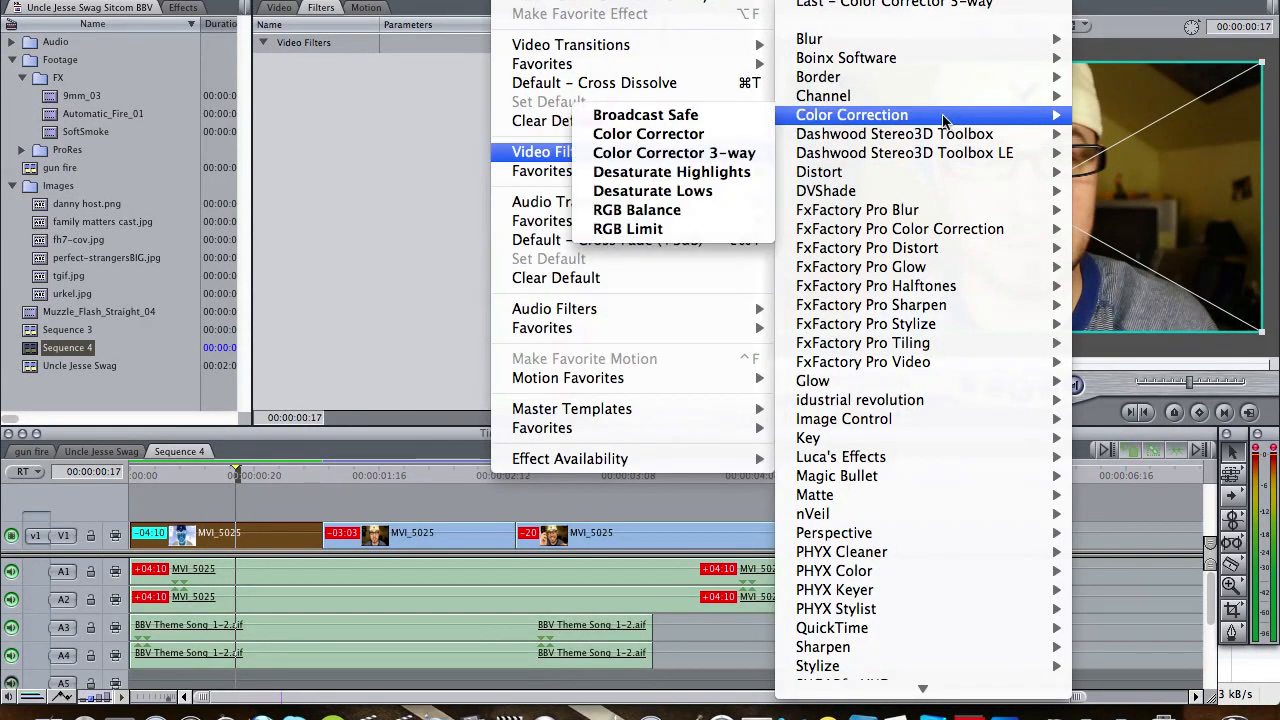
pyautogui.click(703, 154)
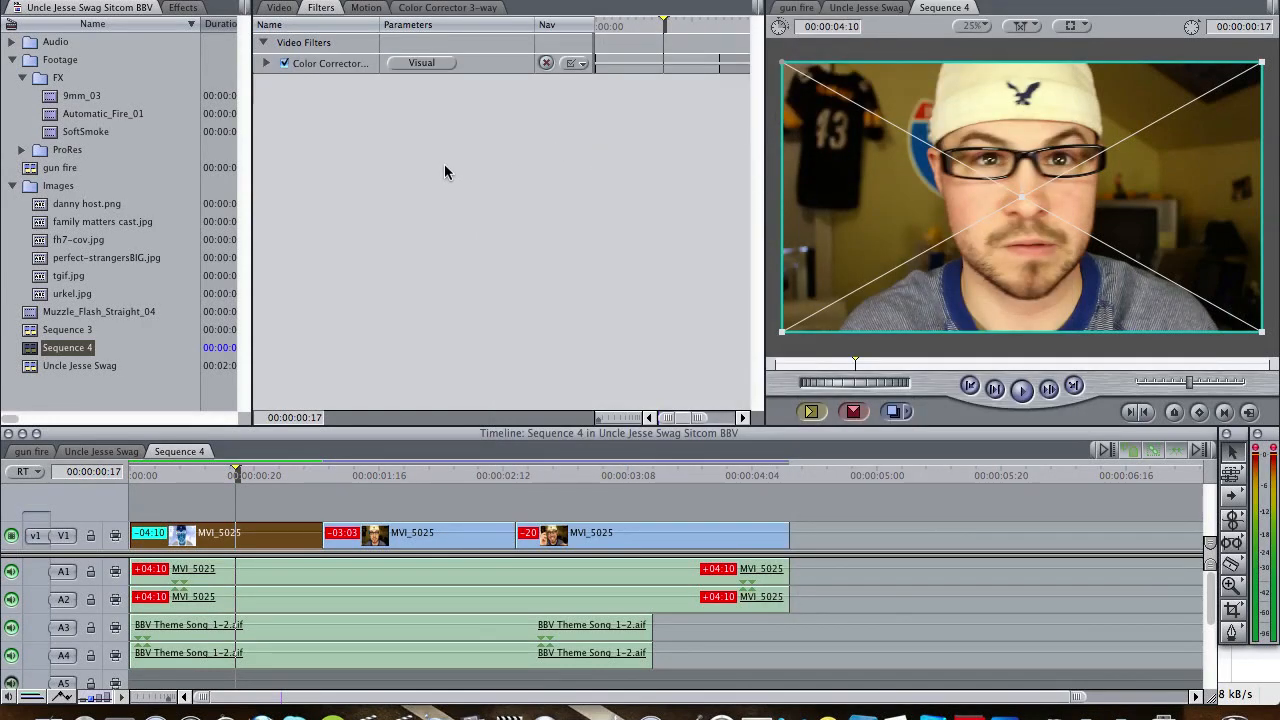
pyautogui.click(450, 8)
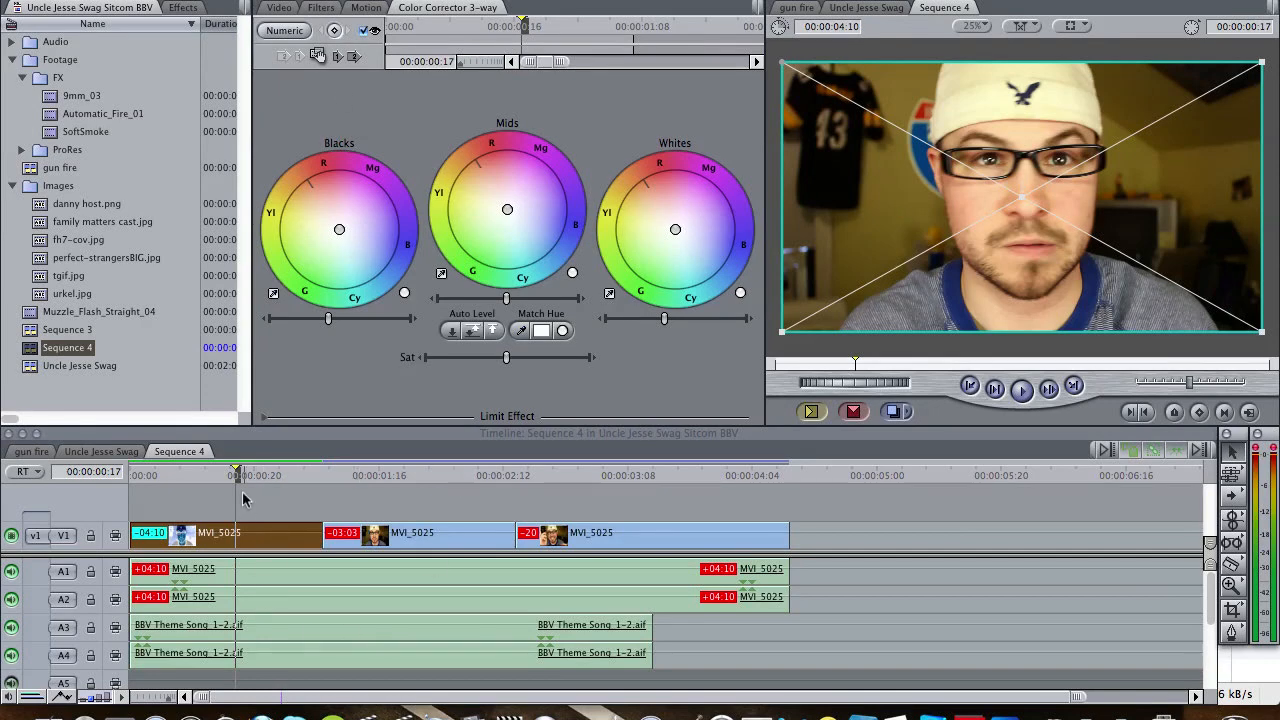
# - Try tinting the whites toward blue and toward red-magenta, and reset the whites balance to neutral
pyautogui.moveTo(244, 476); pyautogui.dragTo(241, 476)
pyautogui.moveTo(678, 230)
pyautogui.mouseDown()
pyautogui.moveTo(707, 197)
pyautogui.moveTo(717, 273)
pyautogui.moveTo(693, 228)
pyautogui.mouseUp()
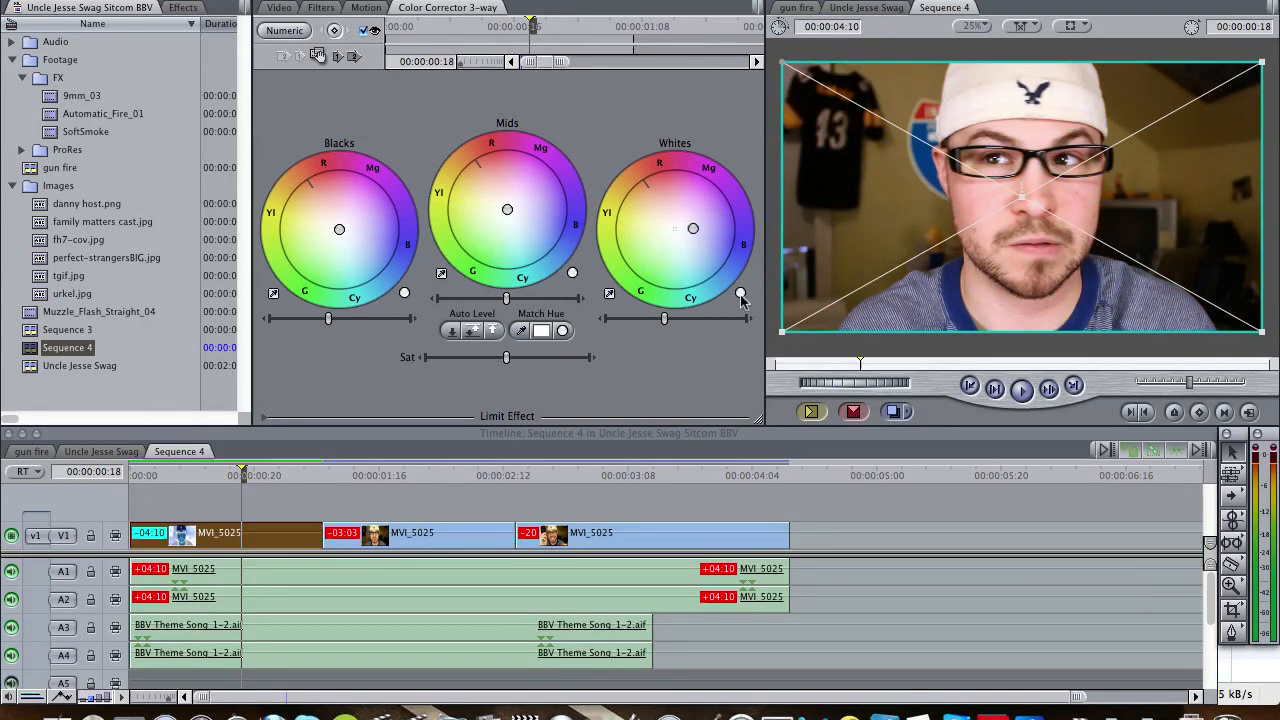
pyautogui.moveTo(691, 227); pyautogui.dragTo(681, 200)
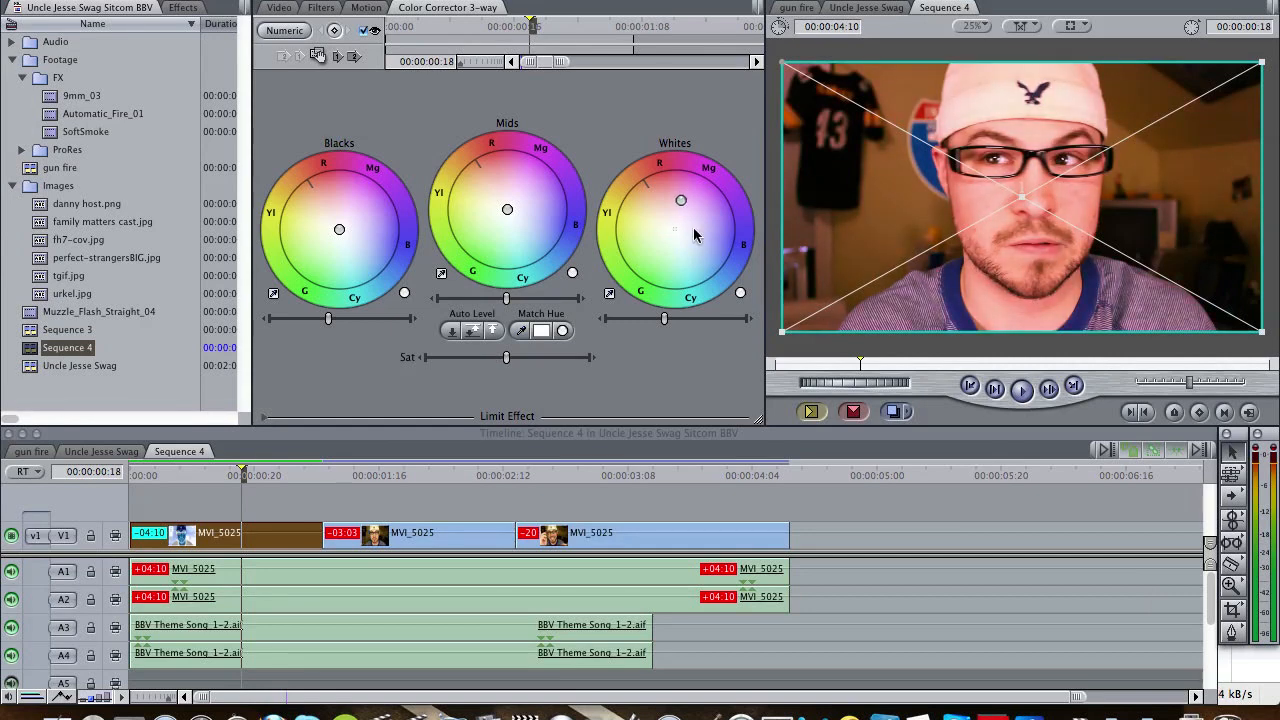
pyautogui.click(741, 294)
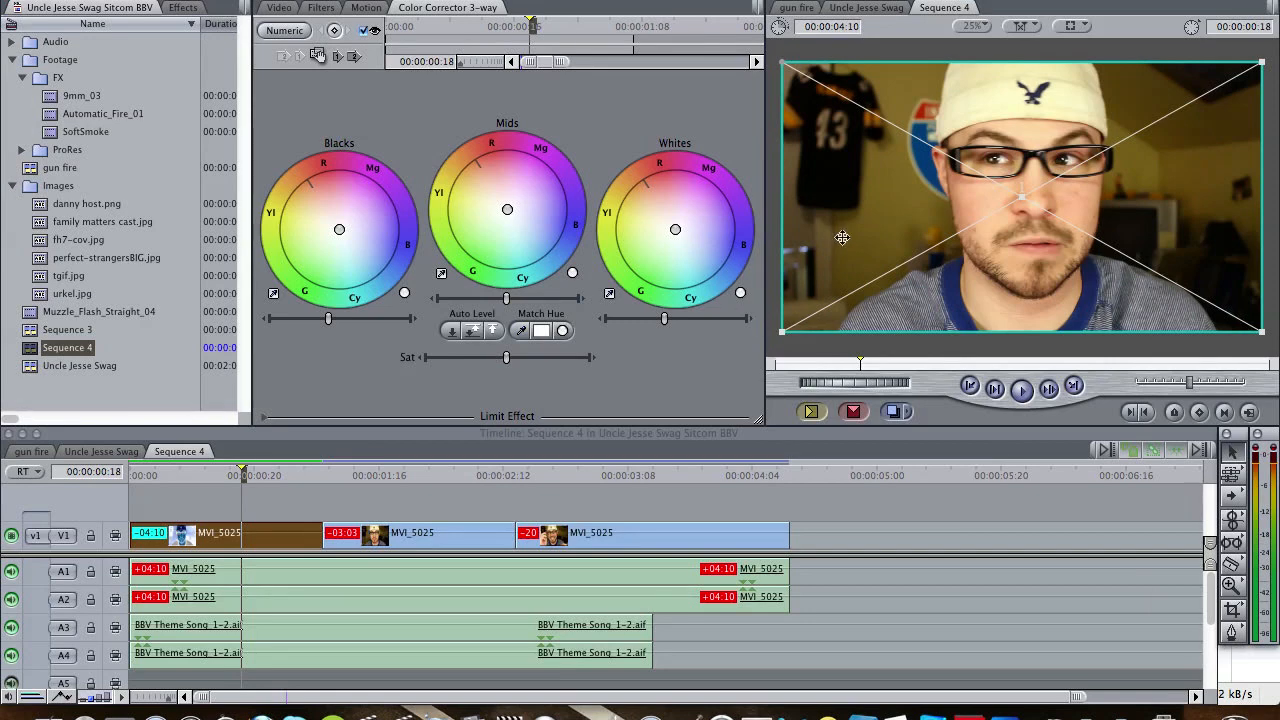
# - Lower the blacks level slightly and raise the whites level slightly to increase the clip's contrast
pyautogui.moveTo(328, 319); pyautogui.dragTo(322, 319)
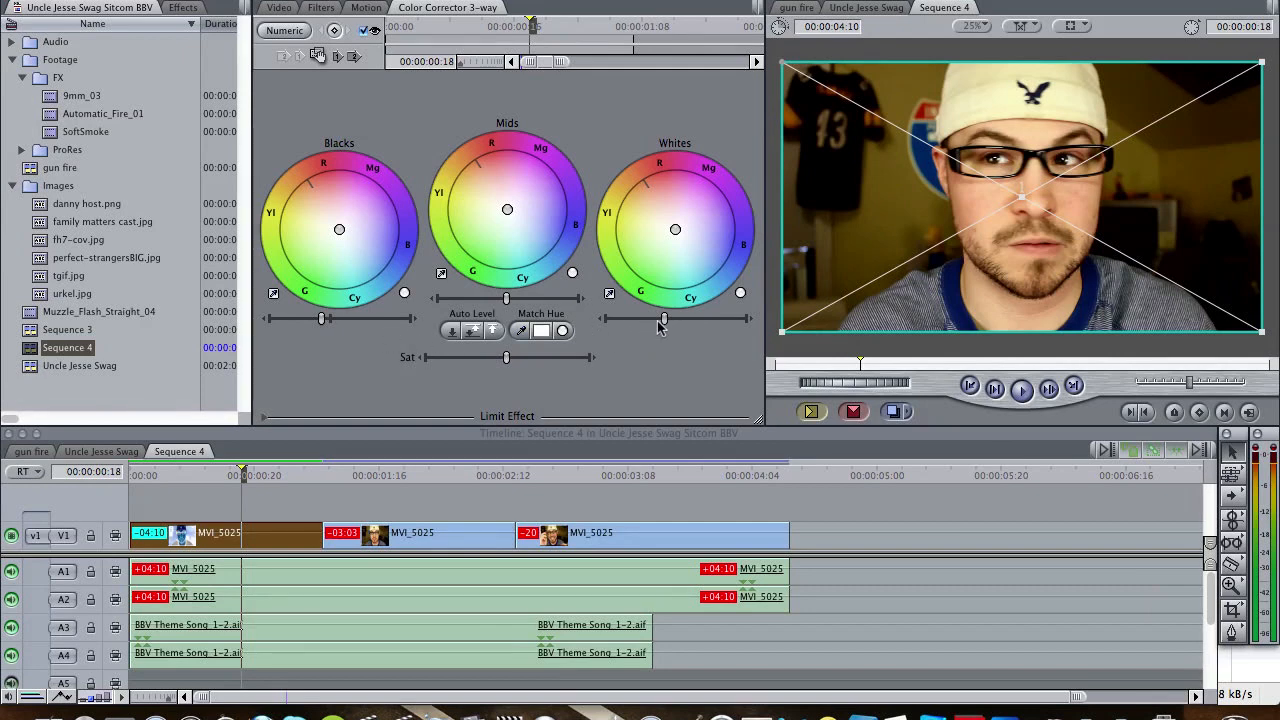
pyautogui.moveTo(665, 320); pyautogui.dragTo(668, 322)
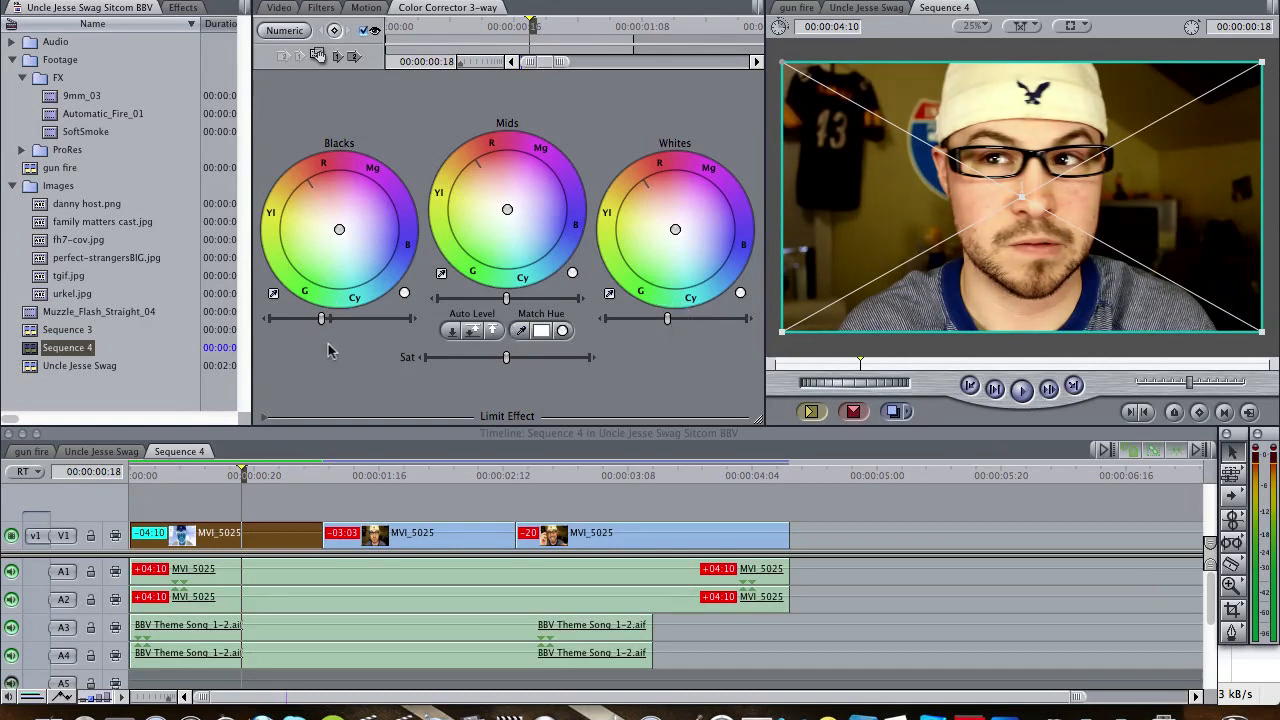
pyautogui.moveTo(322, 320); pyautogui.dragTo(322, 321)
# - Shift the blacks balance toward green-cyan with a slightly darker level, and shift the whites balance slightly toward blue
pyautogui.moveTo(340, 230); pyautogui.dragTo(340, 230)
pyautogui.moveTo(341, 245); pyautogui.dragTo(341, 245)
pyautogui.moveTo(677, 234); pyautogui.dragTo(688, 234)
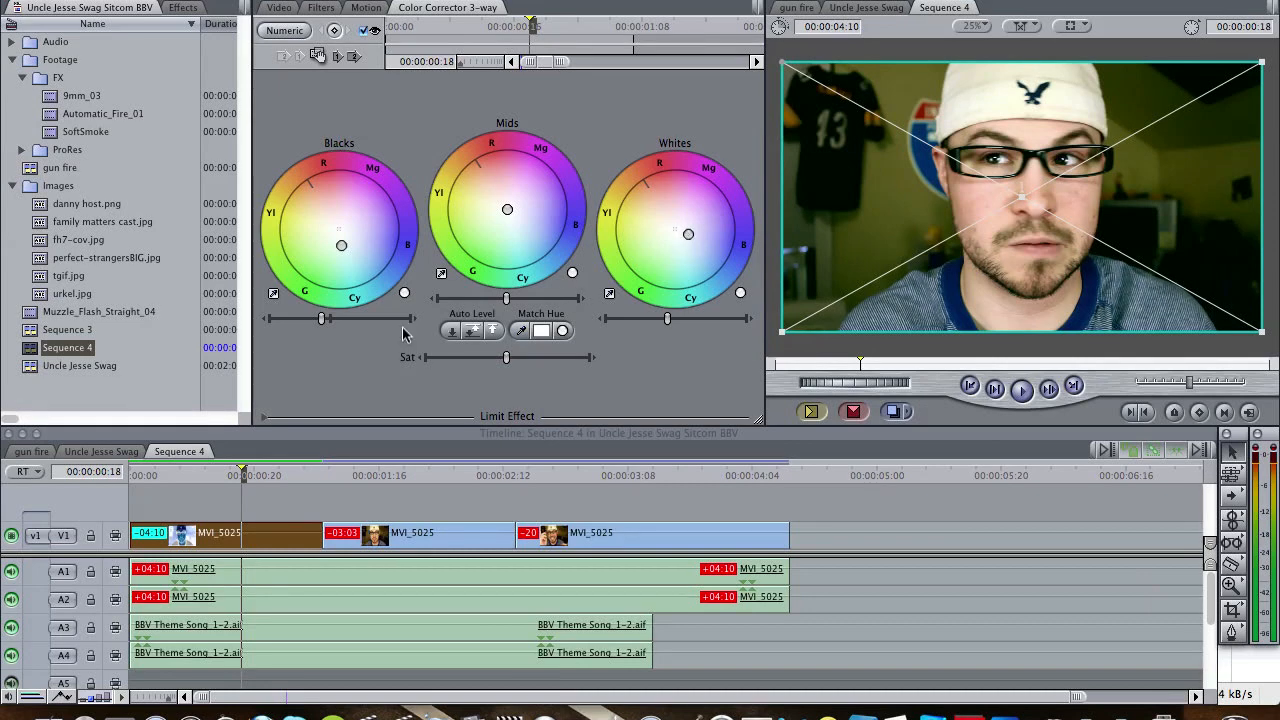
pyautogui.moveTo(321, 318); pyautogui.dragTo(319, 318)
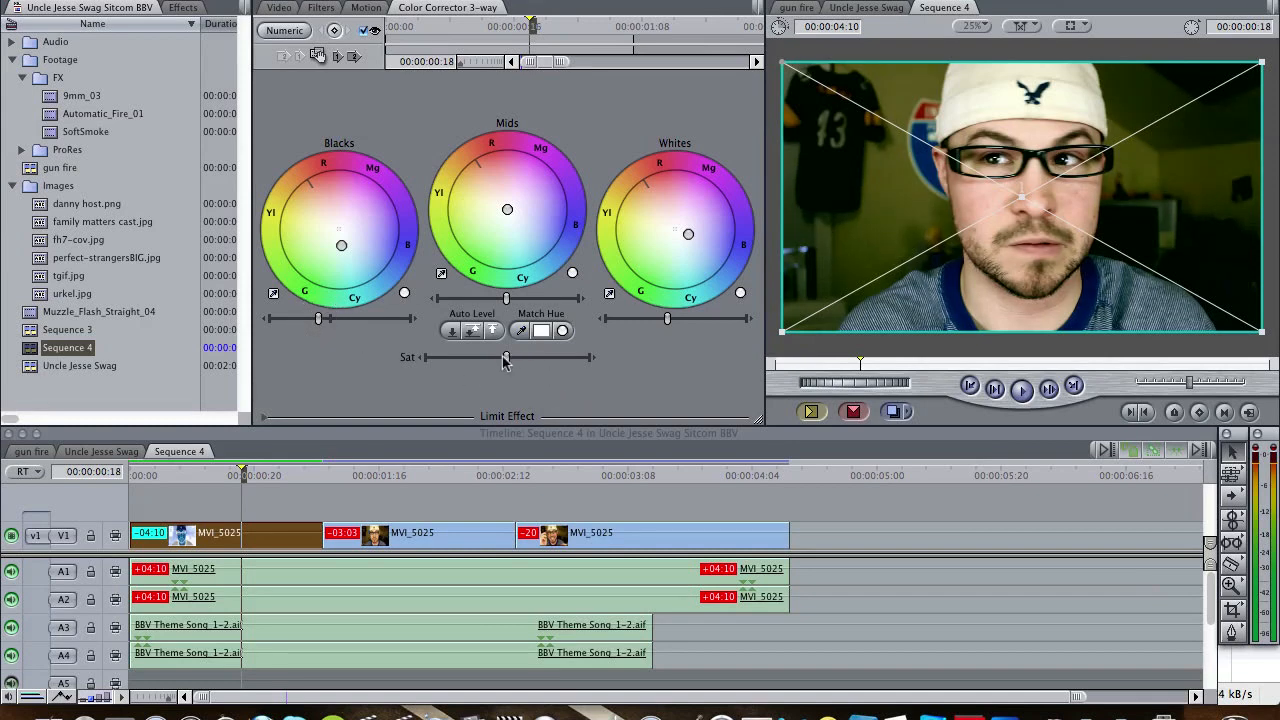
# - Reduce the clip's saturation very slightly and check the grade at other frames of the opening clip
pyautogui.moveTo(505, 364)
pyautogui.mouseDown()
pyautogui.moveTo(462, 366)
pyautogui.moveTo(508, 366)
pyautogui.mouseUp()
pyautogui.moveTo(508, 366); pyautogui.dragTo(519, 366)
pyautogui.moveTo(519, 366); pyautogui.dragTo(505, 362)
pyautogui.click(354, 477)
pyautogui.click(267, 478)
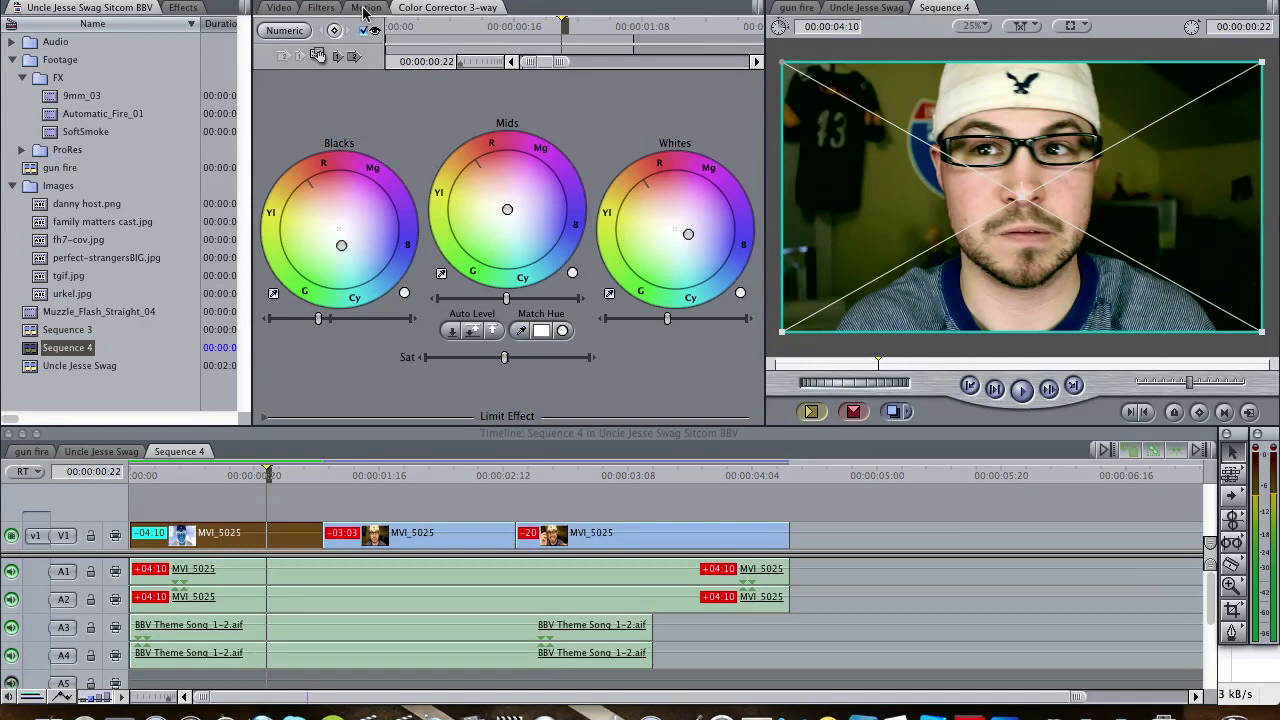
# - Add a second Color Corrector 3-way filter to the first clip and expand its Limit Effect controls
pyautogui.click(321, 8)
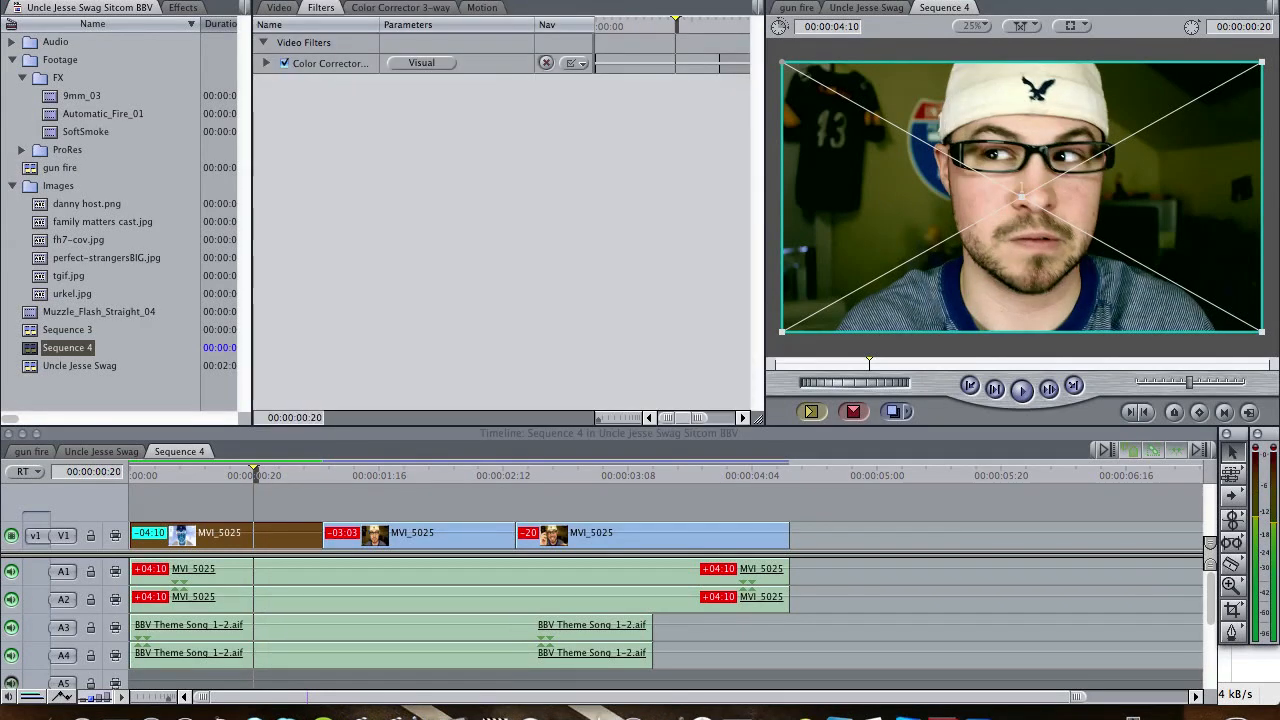
pyautogui.click(543, 1)
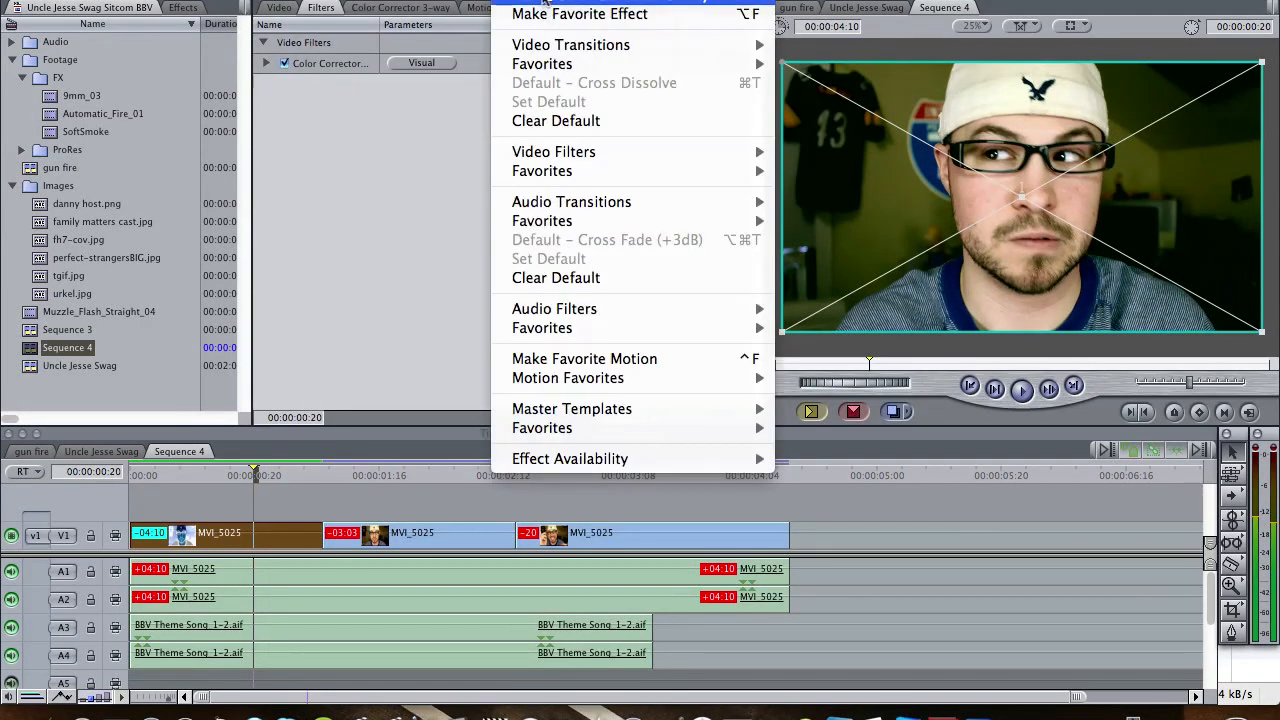
pyautogui.moveTo(647, 155)
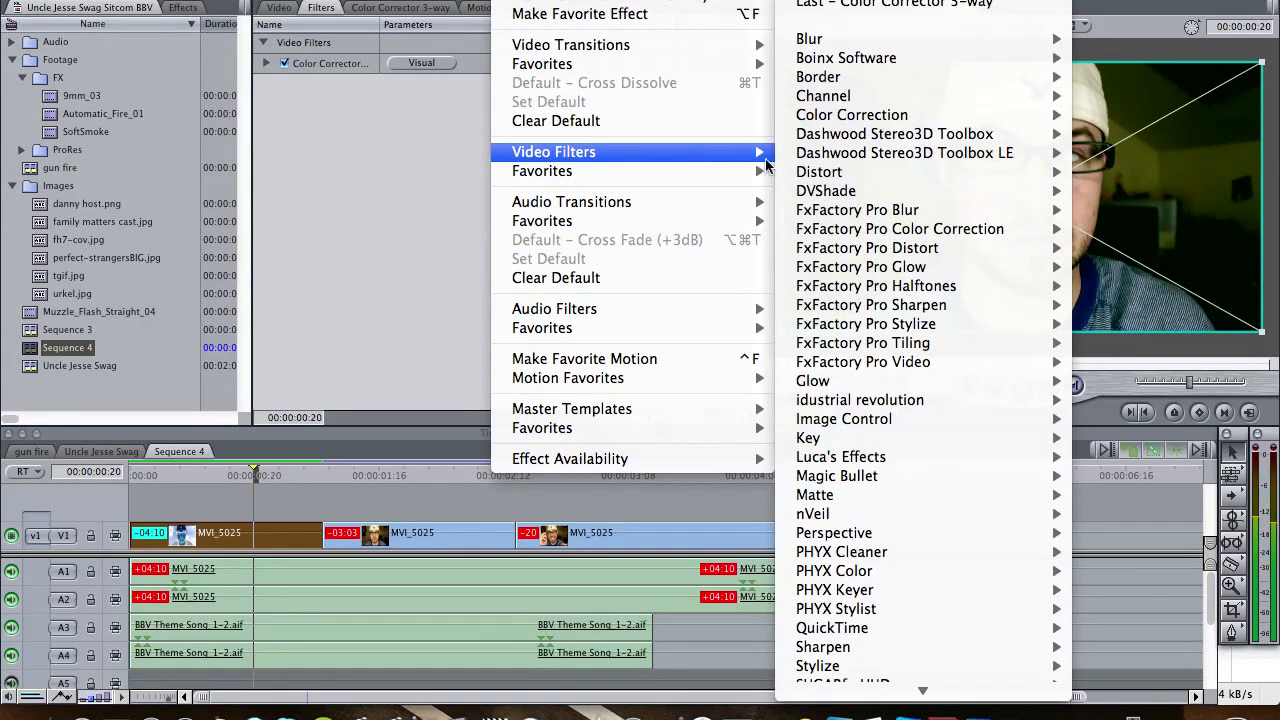
pyautogui.moveTo(884, 118)
pyautogui.click(727, 163)
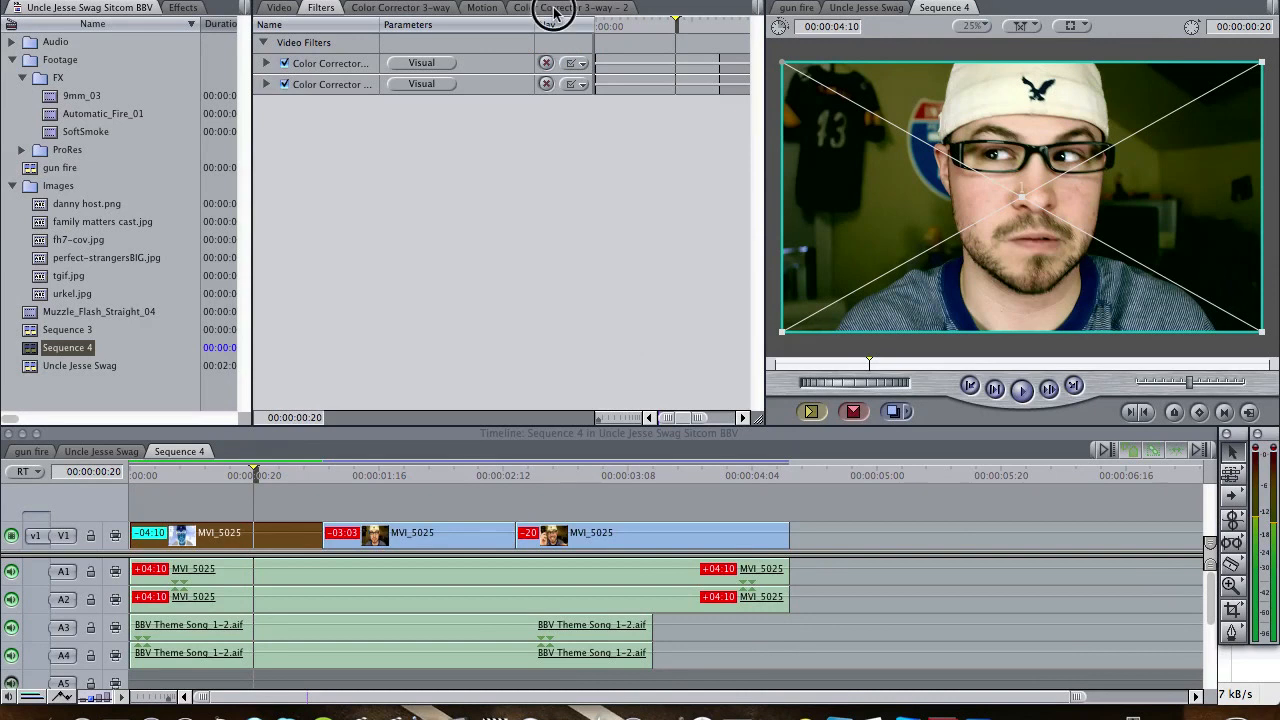
pyautogui.click(555, 9)
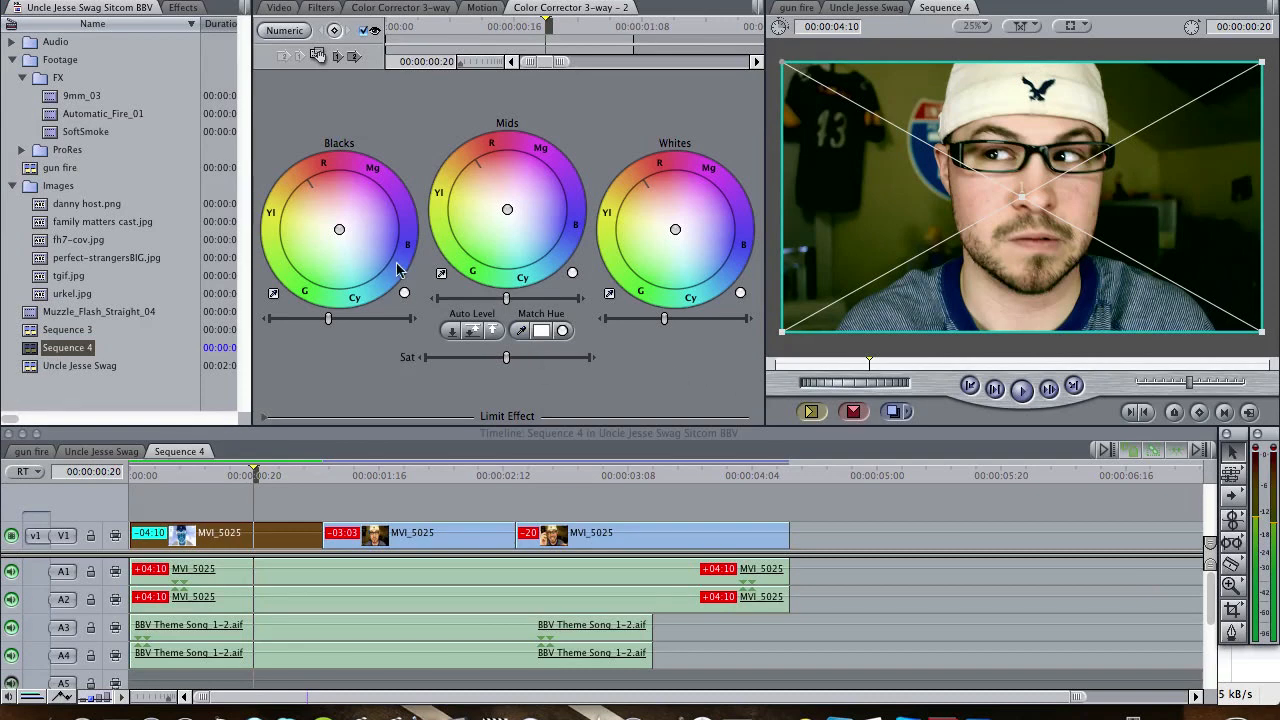
pyautogui.click(264, 418)
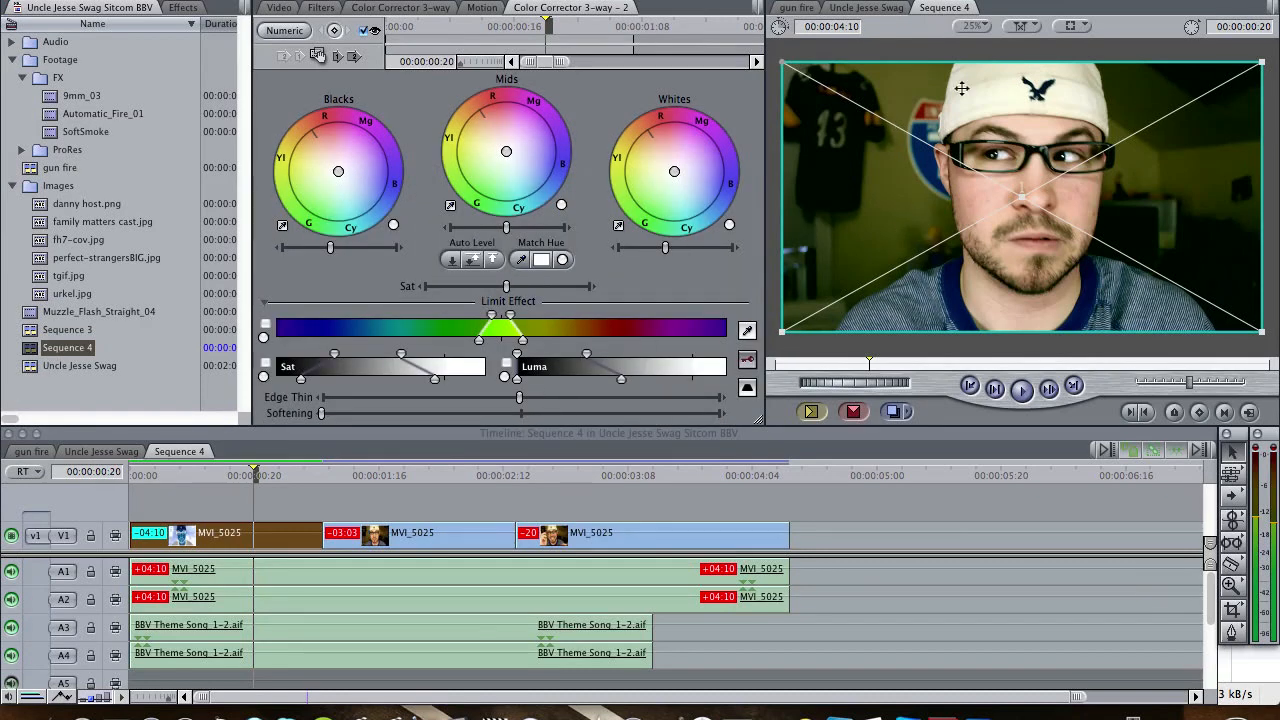
# - Limit the second corrector to the background wall by sampling its colour at several points on both sides of the frame
pyautogui.click(747, 331)
pyautogui.click(838, 225)
pyautogui.click(748, 335)
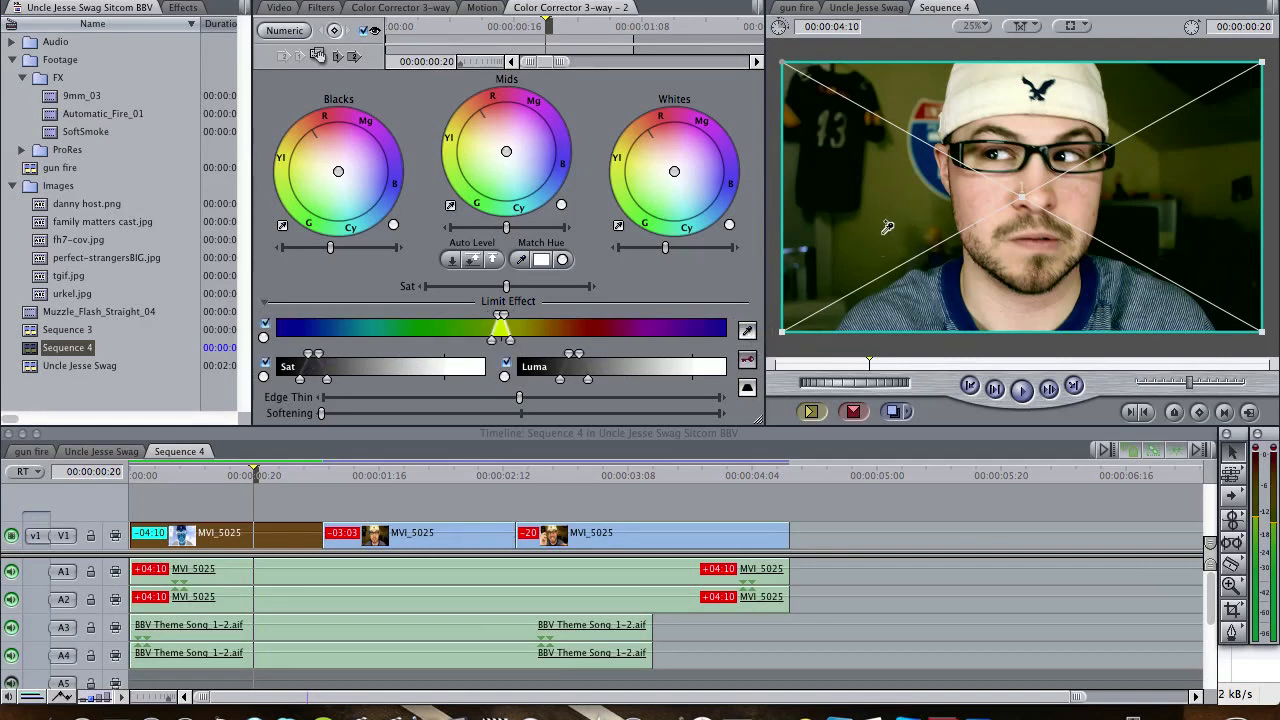
pyautogui.click(889, 204)
pyautogui.click(747, 332)
pyautogui.click(905, 113)
pyautogui.click(747, 332)
pyautogui.click(1178, 166)
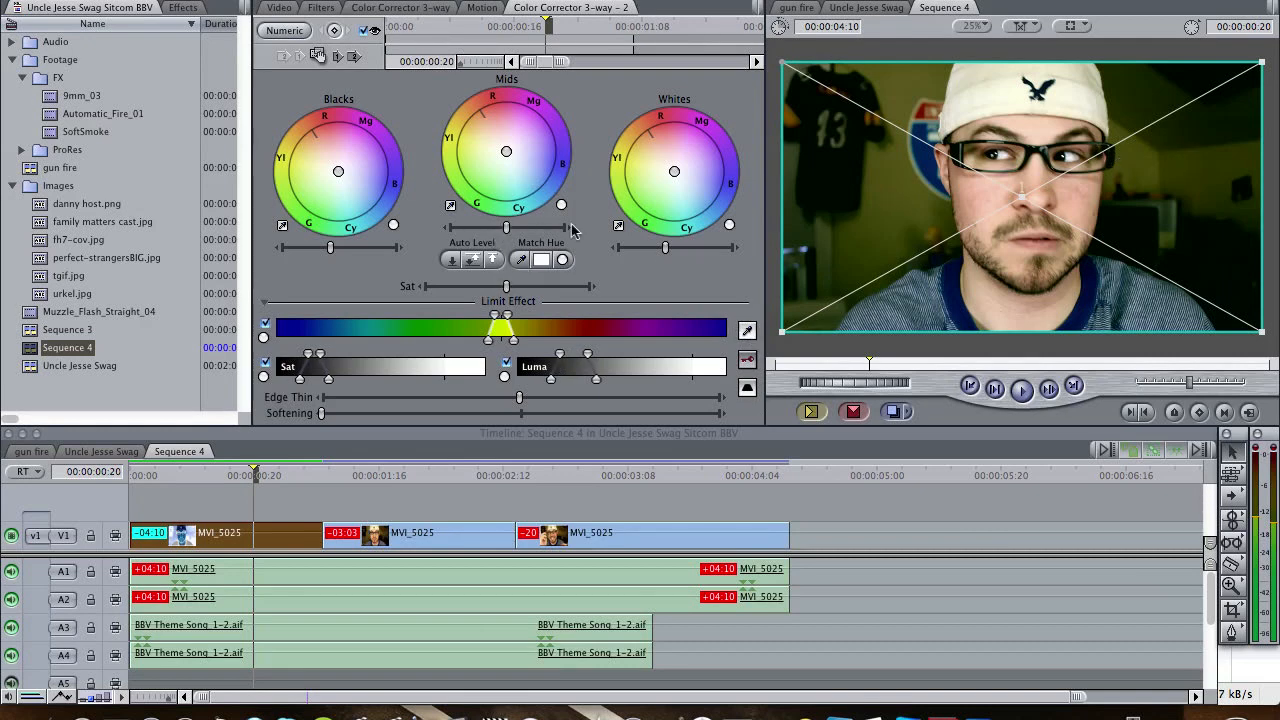
# - Drop the second corrector's saturation to its minimum and add more wall samples to widen the limited colour range
pyautogui.click(505, 287)
pyautogui.moveTo(505, 287); pyautogui.dragTo(354, 287)
pyautogui.click(748, 331)
pyautogui.click(842, 284)
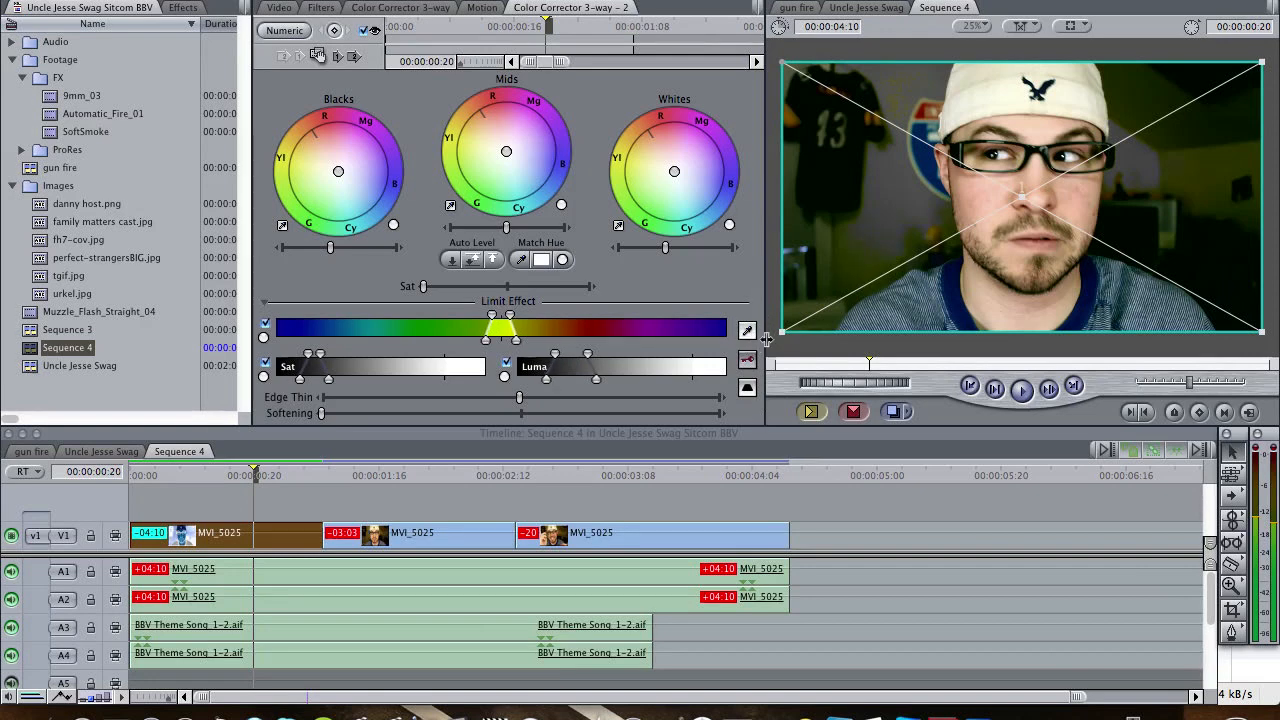
pyautogui.click(748, 331)
pyautogui.keyDown('shift'); pyautogui.click(833, 216); pyautogui.keyUp('shift')
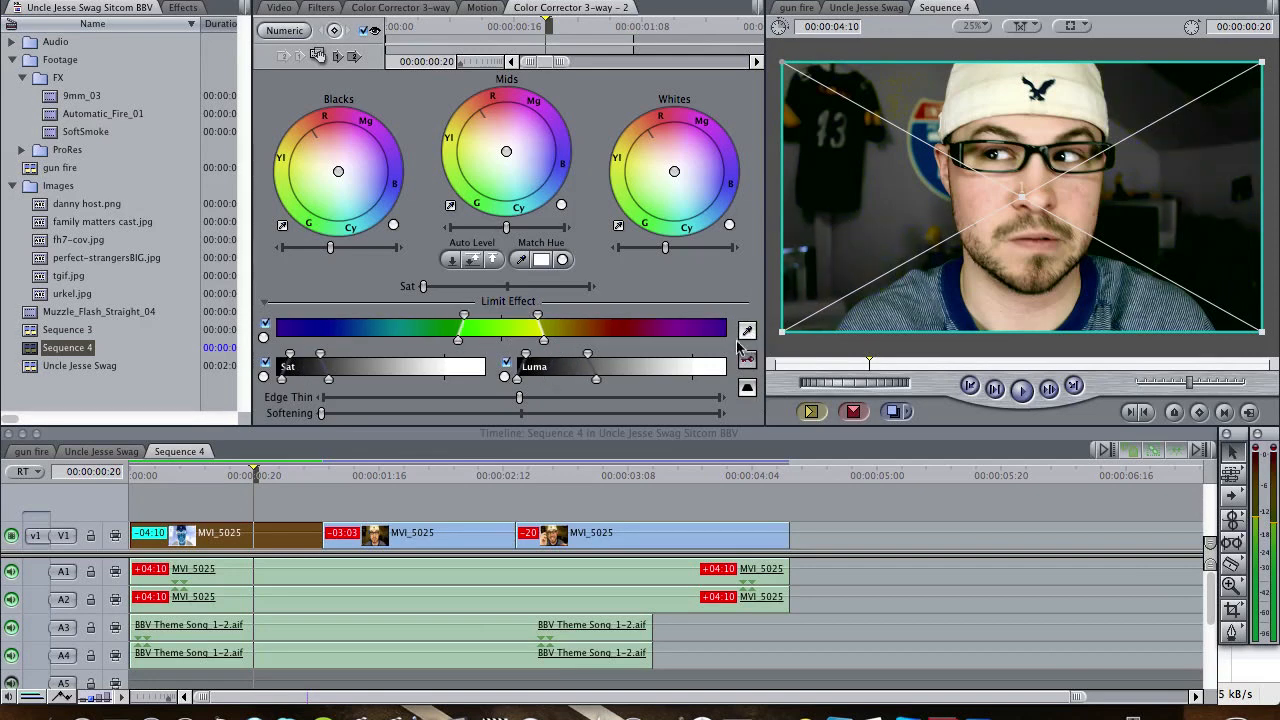
pyautogui.click(748, 331)
pyautogui.click(1200, 170)
# - Bring the limited area's saturation back to slightly below neutral, and increase the key's Softening and Edge Thin
pyautogui.moveTo(424, 288); pyautogui.dragTo(484, 302)
pyautogui.moveTo(321, 414); pyautogui.dragTo(363, 414)
pyautogui.moveTo(520, 398); pyautogui.dragTo(566, 403)
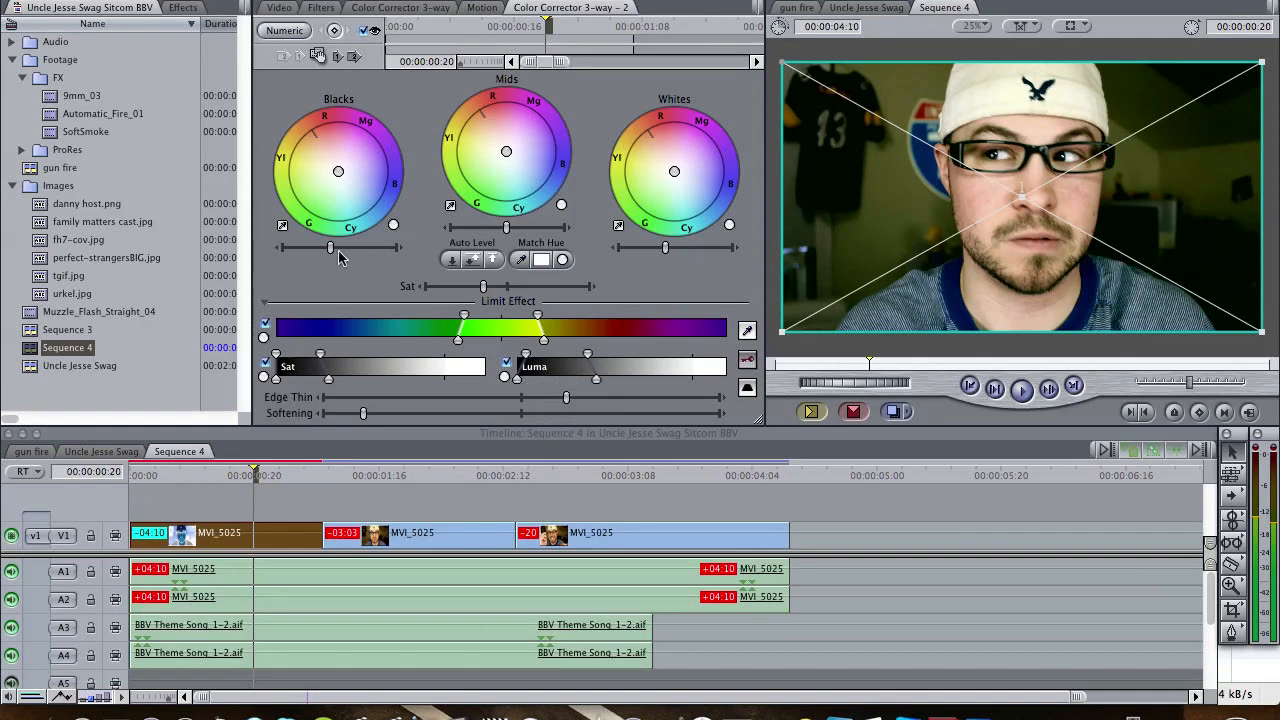
# - Darken the limited background by setting the second corrector's blacks level slightly below neutral
pyautogui.moveTo(330, 254)
pyautogui.mouseDown()
pyautogui.moveTo(295, 250)
pyautogui.moveTo(307, 256)
pyautogui.mouseUp()
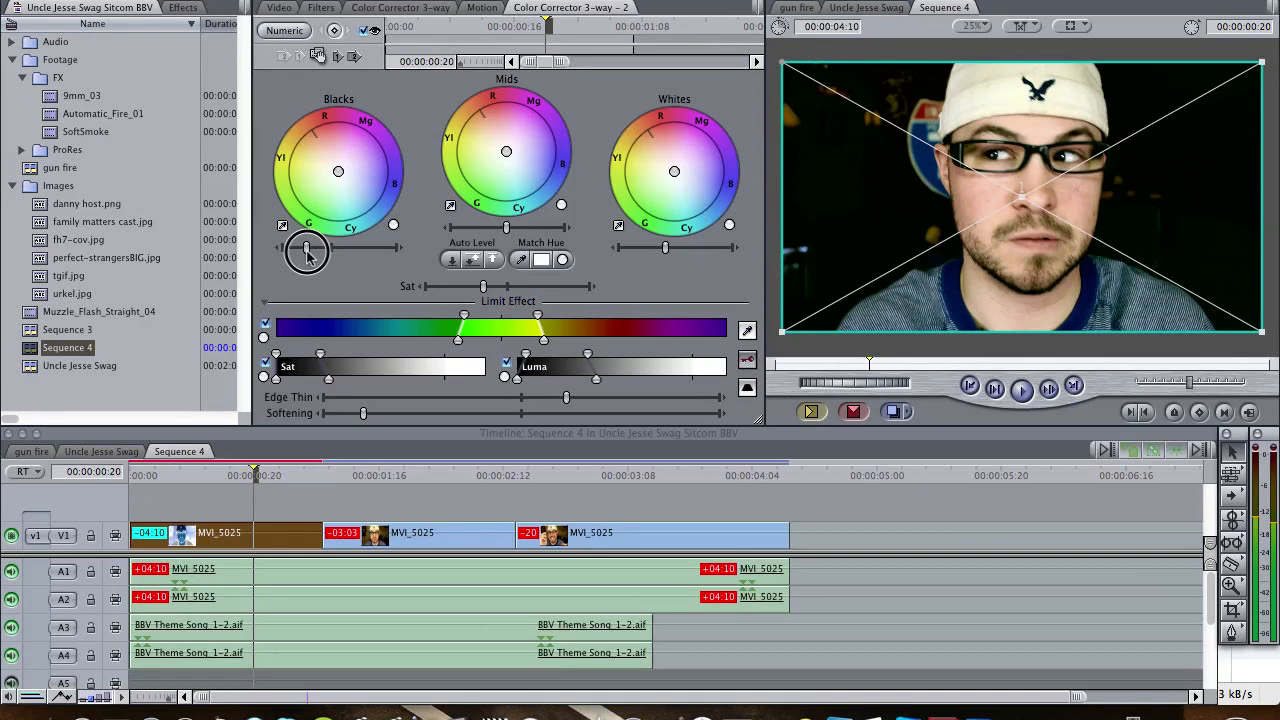
pyautogui.moveTo(307, 253); pyautogui.dragTo(328, 256)
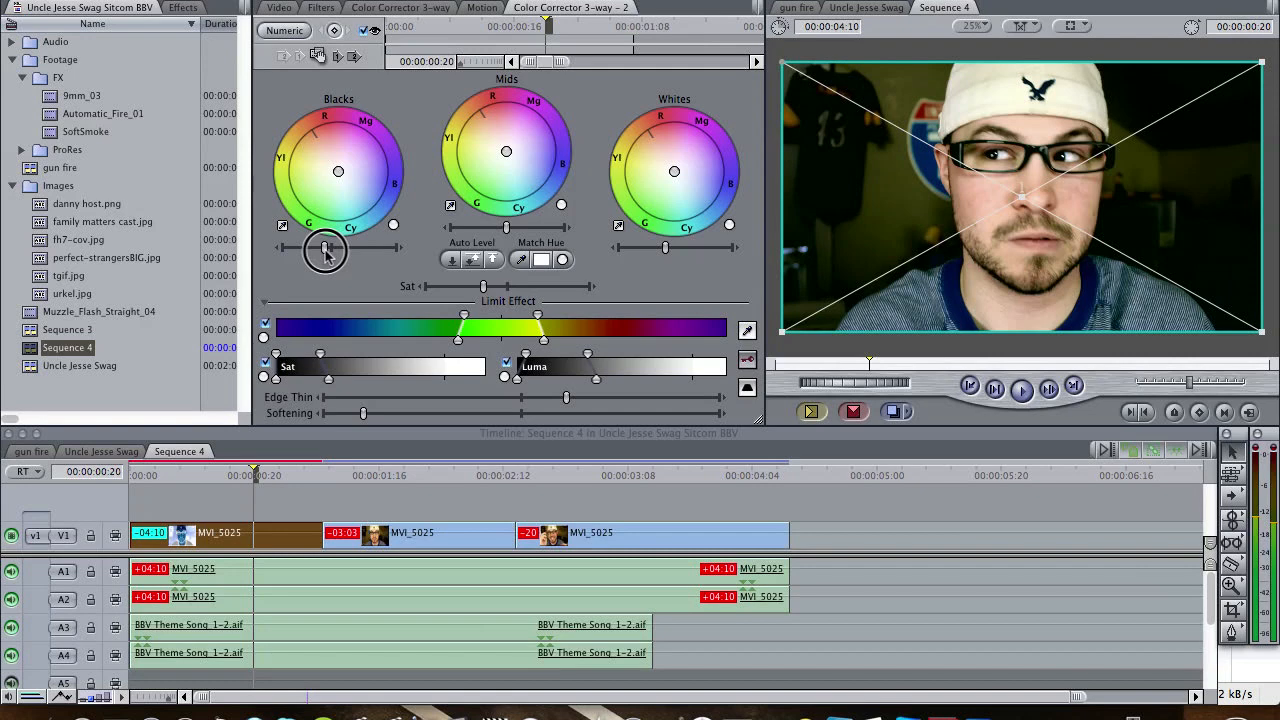
pyautogui.moveTo(326, 255); pyautogui.dragTo(326, 254)
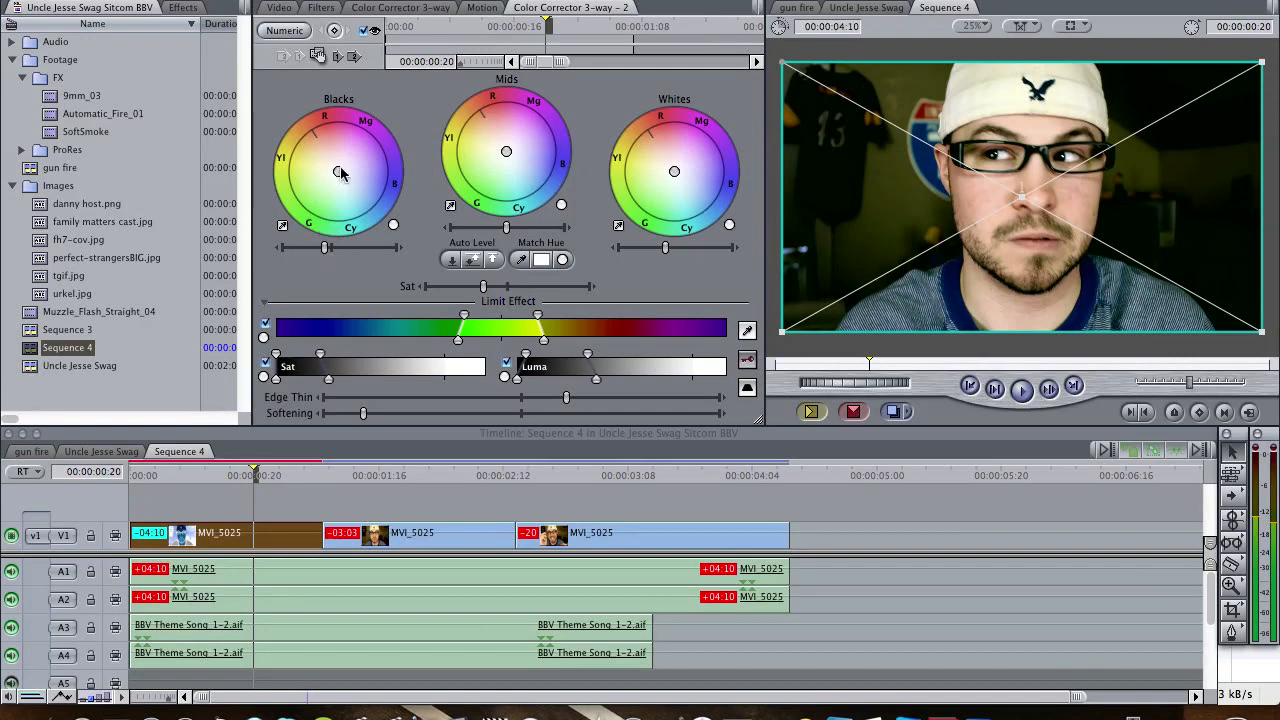
# - Tint the limited background's blacks and mids slightly toward yellow-green in the second corrector, and reduce the key's Edge Thin a little
pyautogui.moveTo(334, 175); pyautogui.dragTo(331, 177)
pyautogui.moveTo(509, 149); pyautogui.dragTo(502, 155)
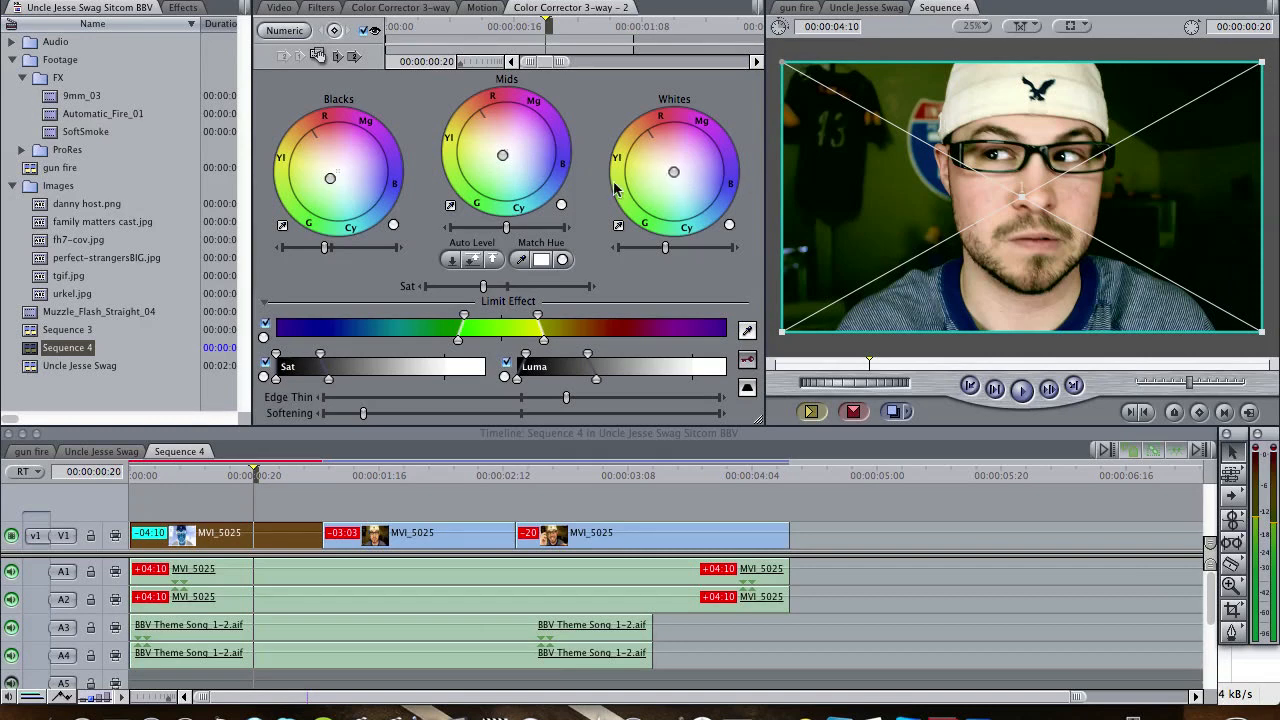
pyautogui.moveTo(567, 405); pyautogui.dragTo(555, 405)
# - Compare the graded opening clip with the following clip by stepping back and forth through frames around their cut
pyautogui.click(318, 480)
pyautogui.press('space')
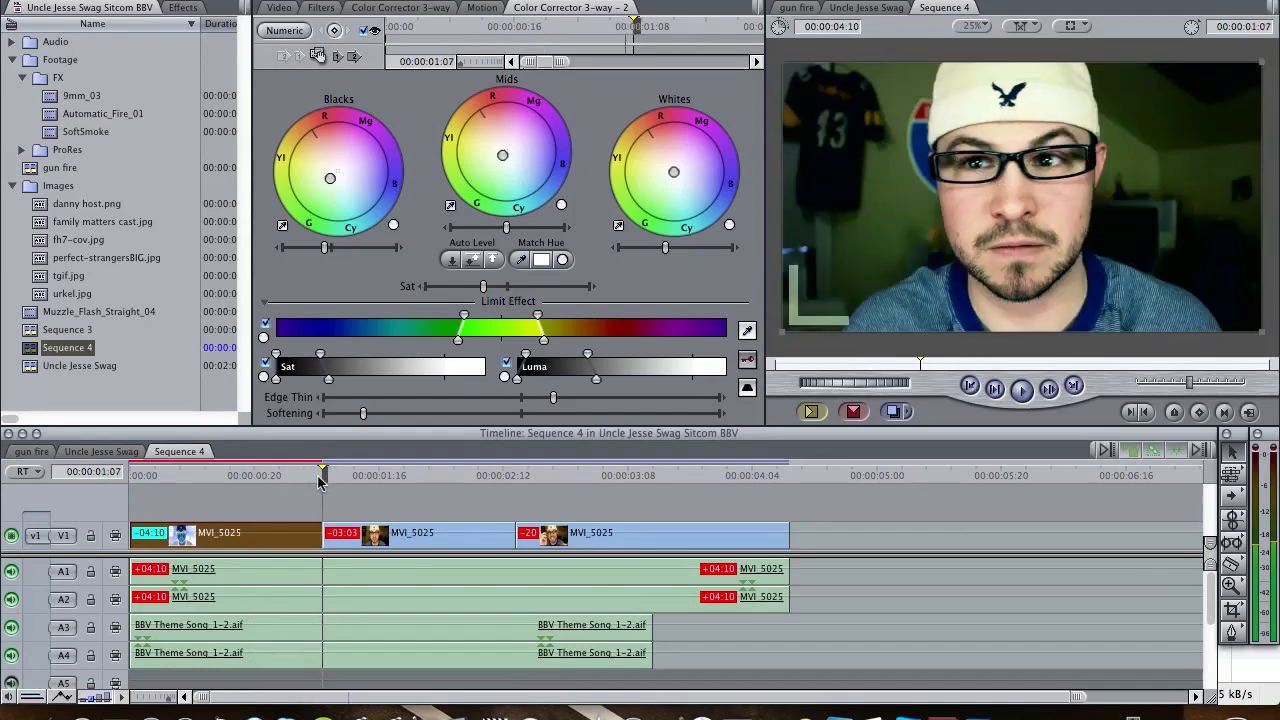
pyautogui.press('Left')
pyautogui.press('Left')
pyautogui.press('Left')
pyautogui.press('Left')
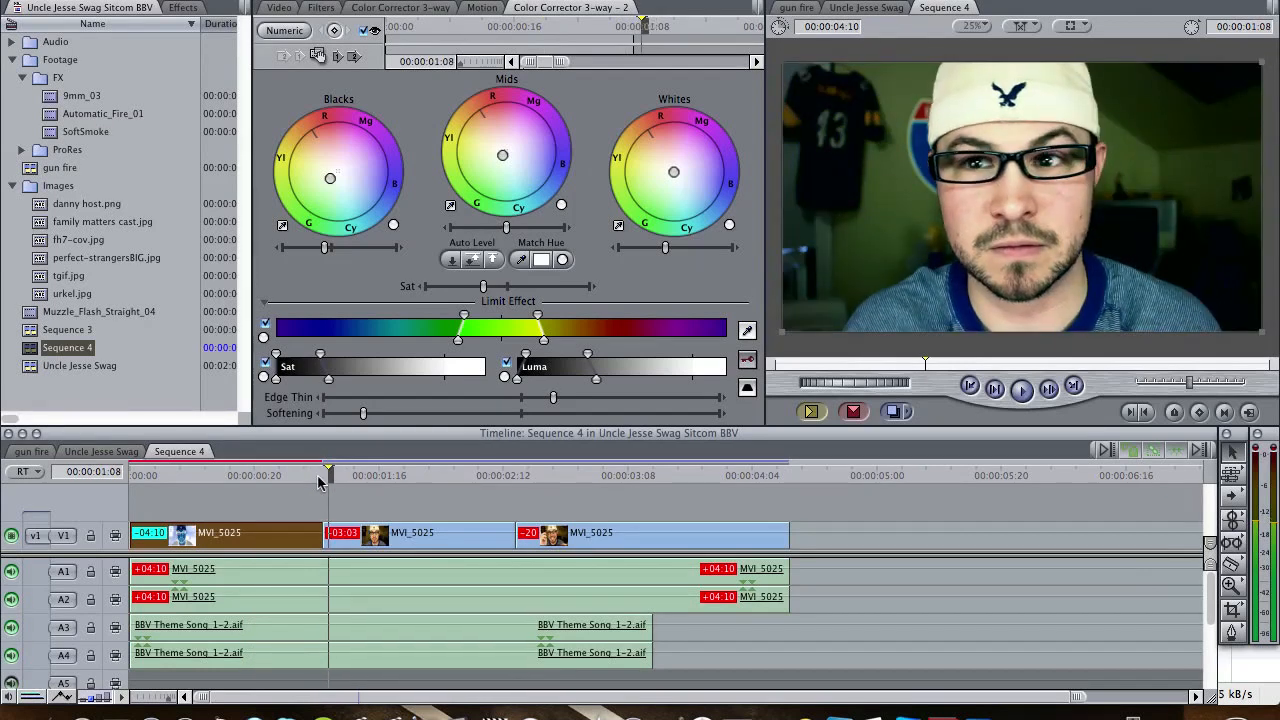
pyautogui.press('space')
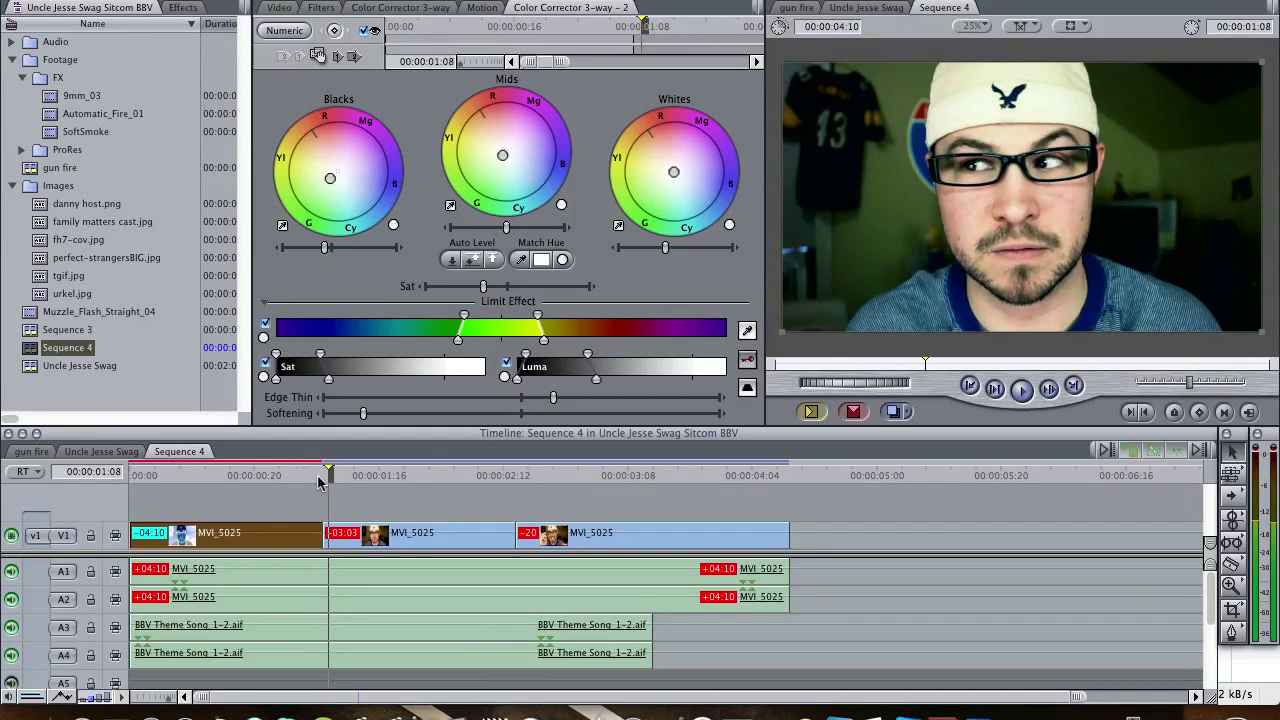
pyautogui.press('Left')
pyautogui.press('Left')
pyautogui.press('Left')
pyautogui.press('Right')
pyautogui.press('Right')
pyautogui.press('Right')
pyautogui.press('Right')
pyautogui.press('Right')
pyautogui.press('Right')
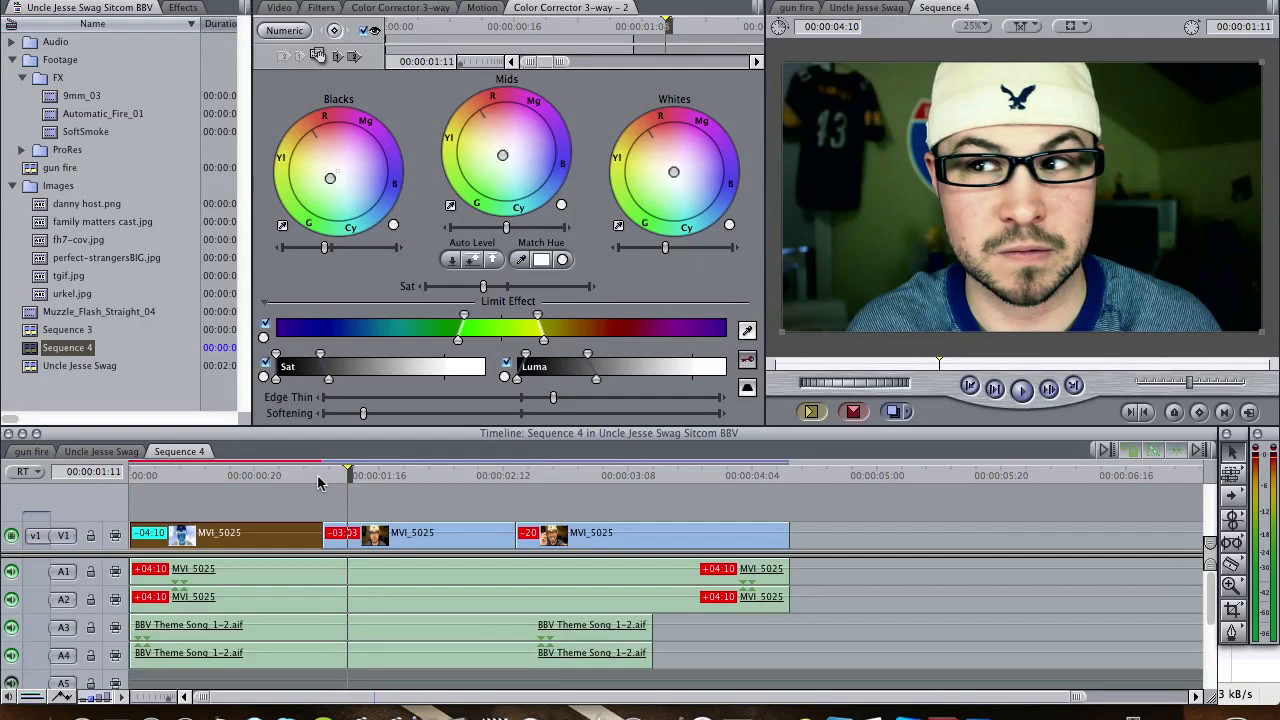
pyautogui.press('Left')
pyautogui.press('Left')
pyautogui.press('Left')
pyautogui.press('Left')
pyautogui.press('Left')
pyautogui.press('Left')
pyautogui.press('Left')
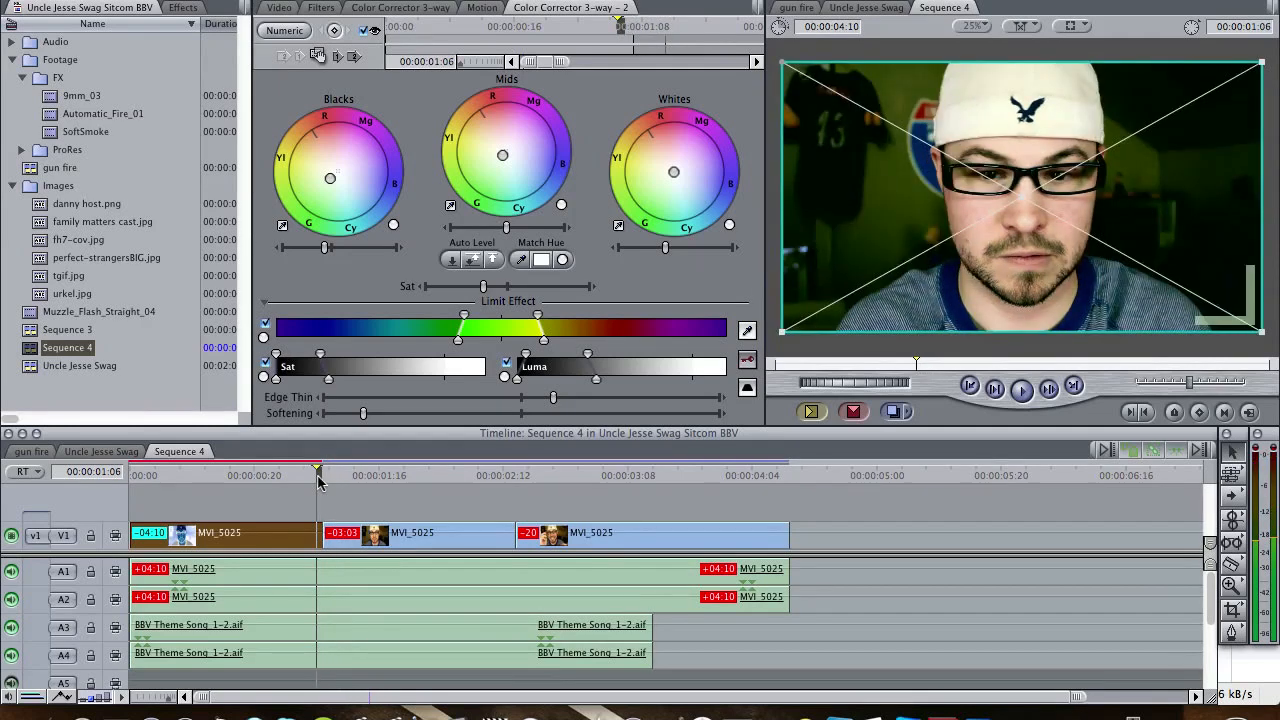
# - Lower the second corrector's saturation to near its minimum to mute the background wall, judging it on the opening clip at 00:00:00:18
pyautogui.press('Left')
pyautogui.press('Left')
pyautogui.press('Left')
pyautogui.press('Left')
pyautogui.press('Left')
pyautogui.press('Left')
pyautogui.press('Left')
pyautogui.press('Left')
pyautogui.press('Left')
pyautogui.press('Left')
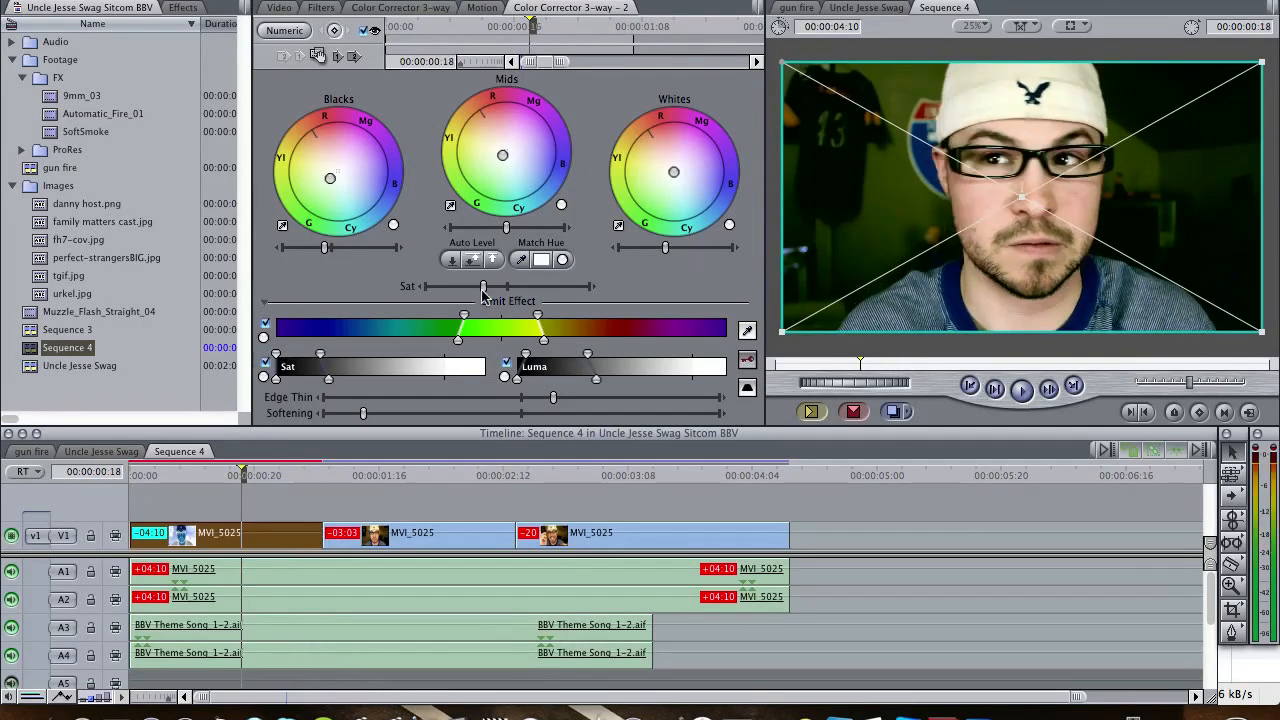
pyautogui.click(482, 289)
pyautogui.moveTo(482, 291); pyautogui.dragTo(446, 297)
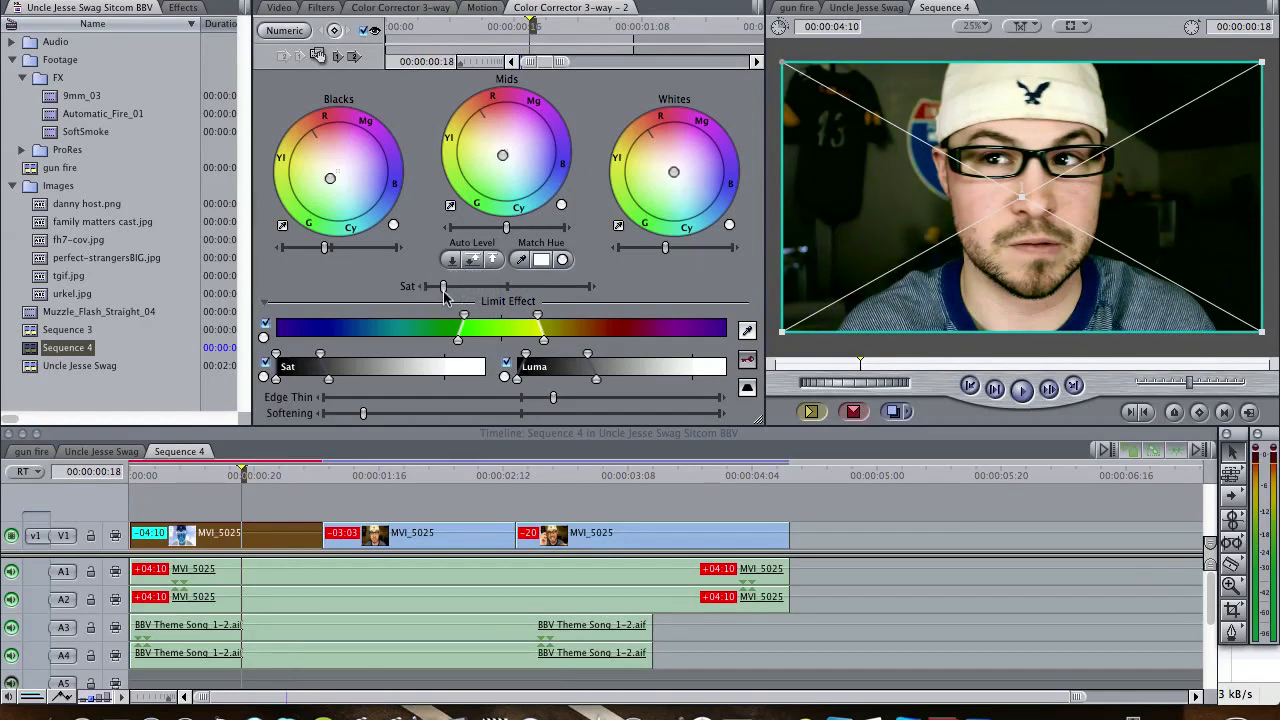